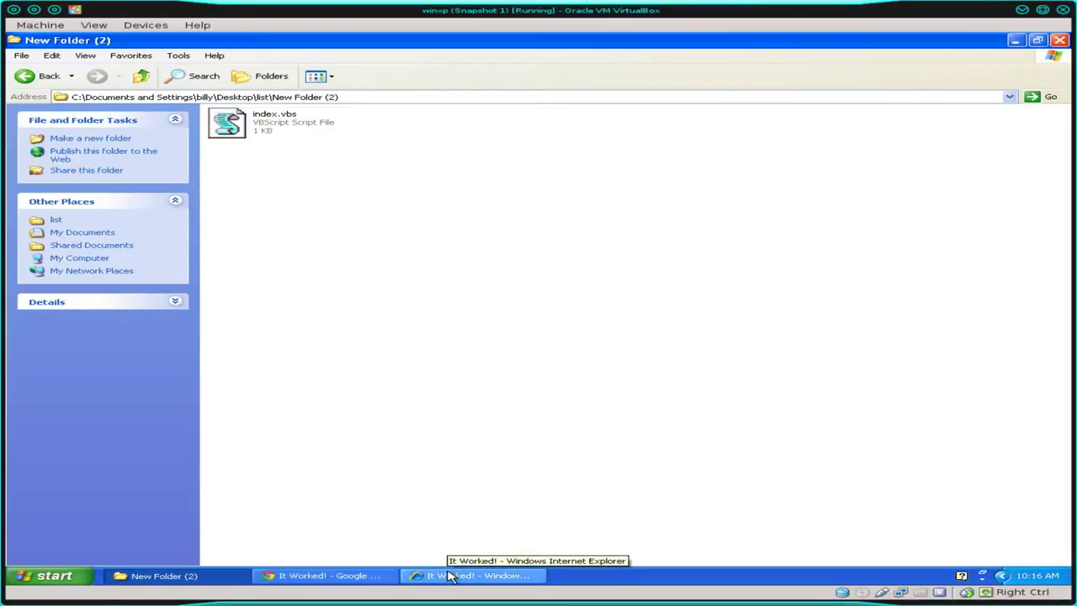
# In Chrome, filter the car list by 'ch' so only Chrysler and Porsche remain.
pyautogui.click(353, 576)
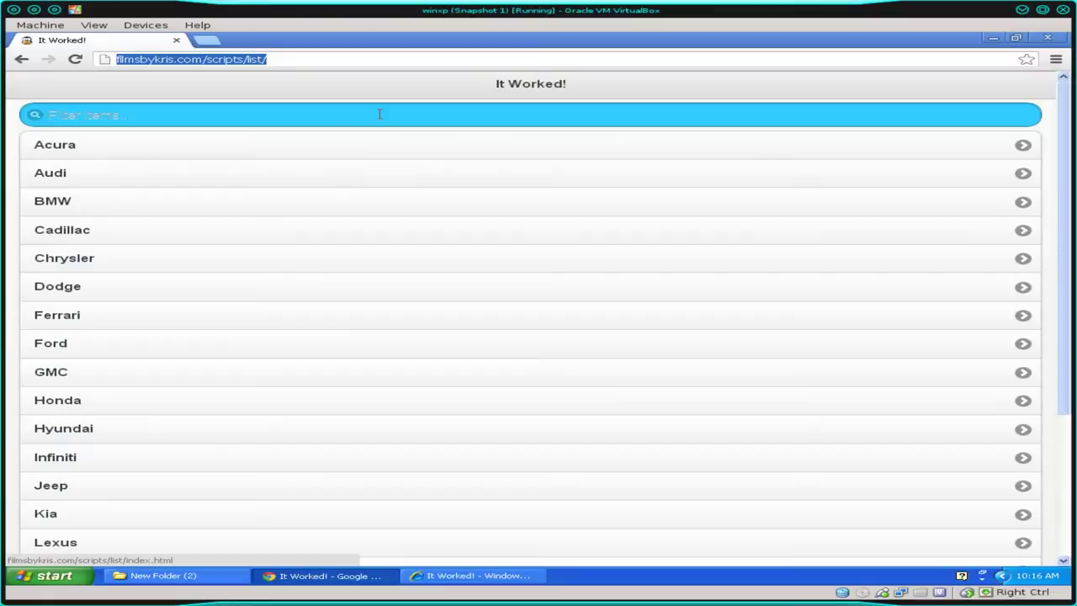
pyautogui.click(397, 263)
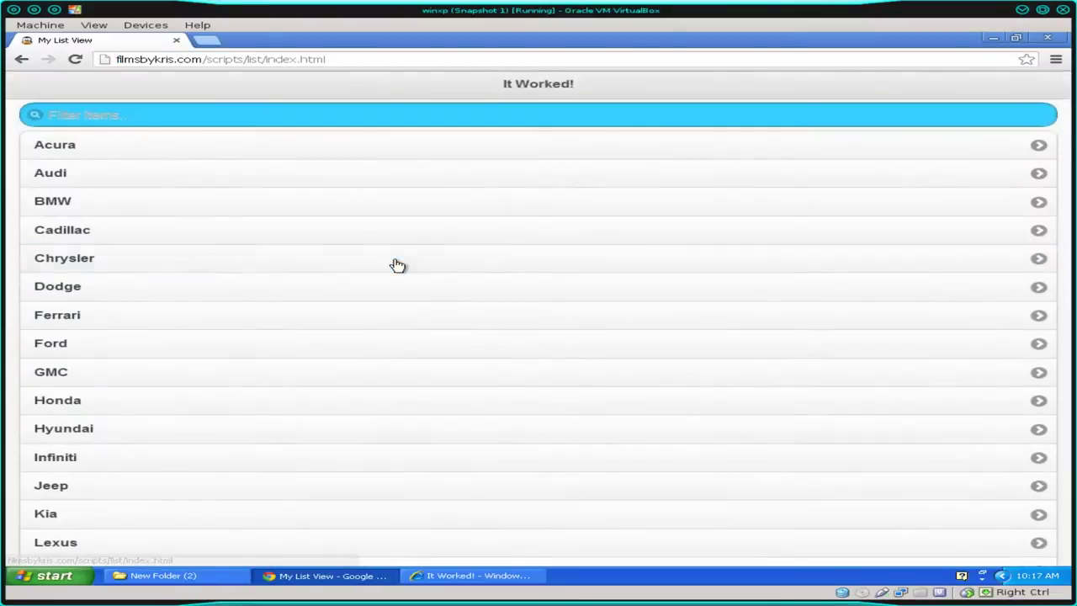
pyautogui.click(385, 235)
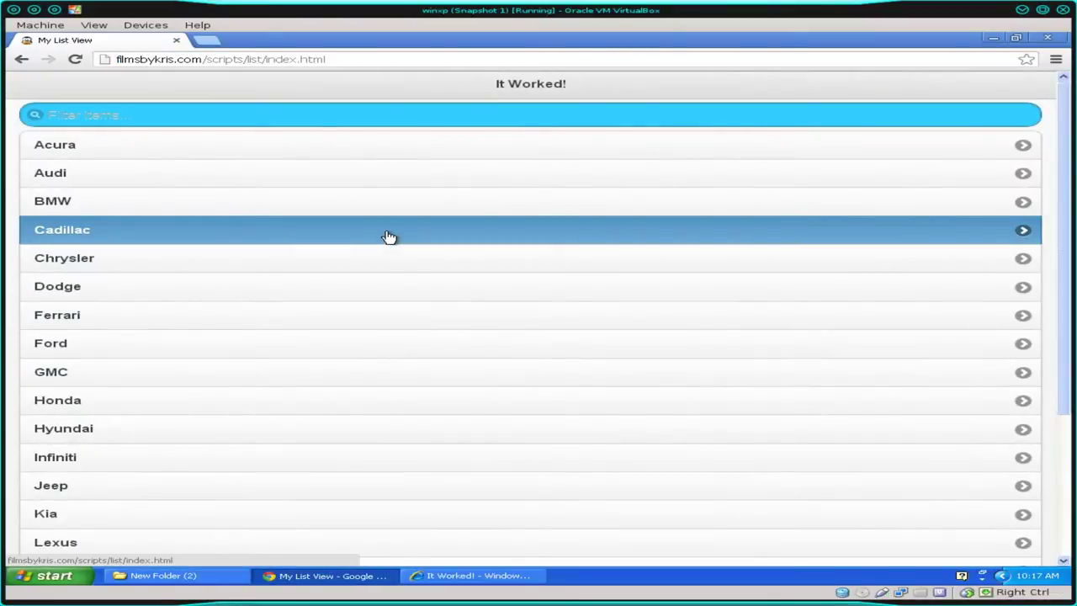
pyautogui.click(377, 116)
pyautogui.write('ch')
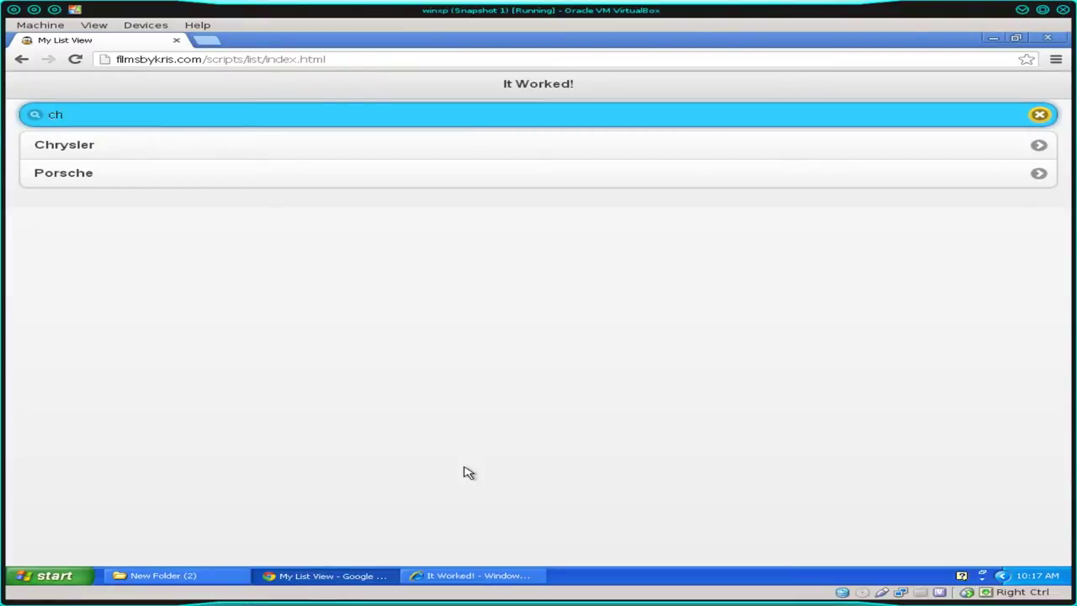
# Filter Internet Explorer's car list by 'ch', then switch back to Chrome to compare.
pyautogui.click(461, 577)
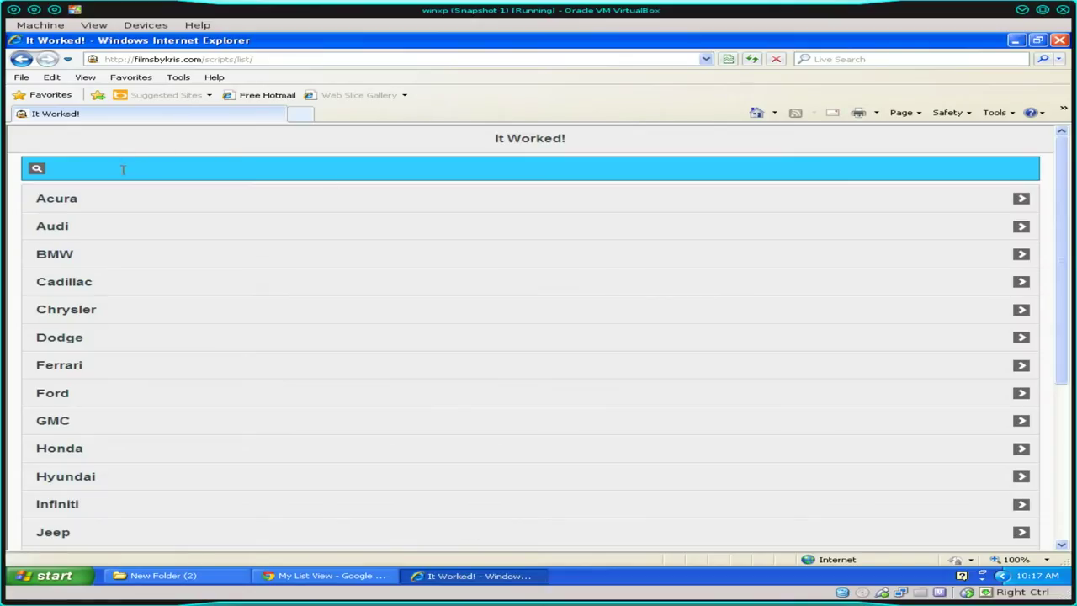
pyautogui.click(395, 165)
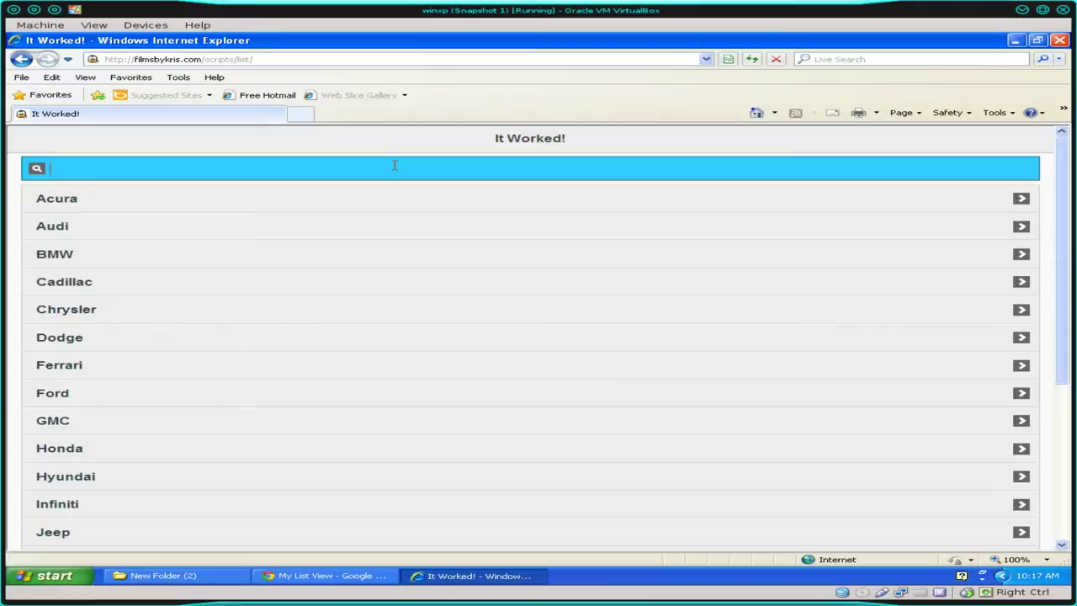
pyautogui.write('ch')
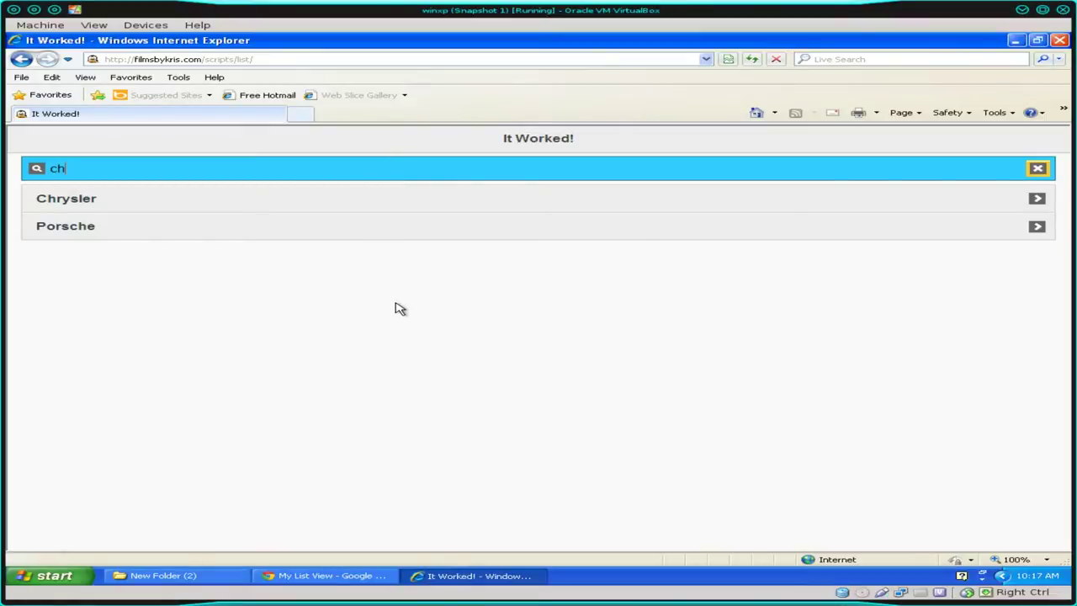
pyautogui.click(312, 577)
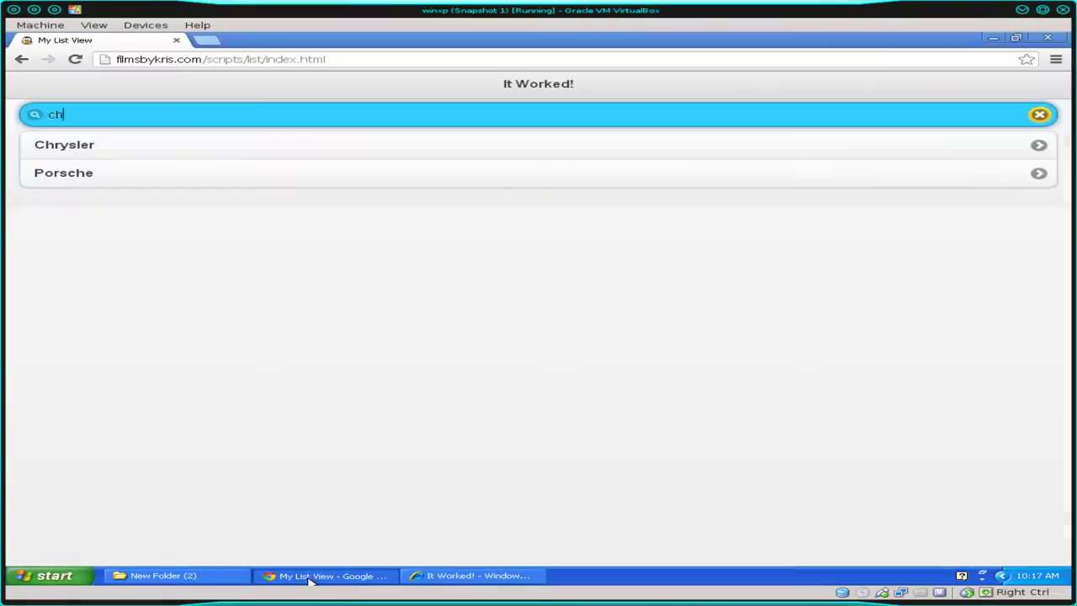
# Bring the Internet Explorer window with the 'ch'-filtered car list back to the front.
pyautogui.click(505, 577)
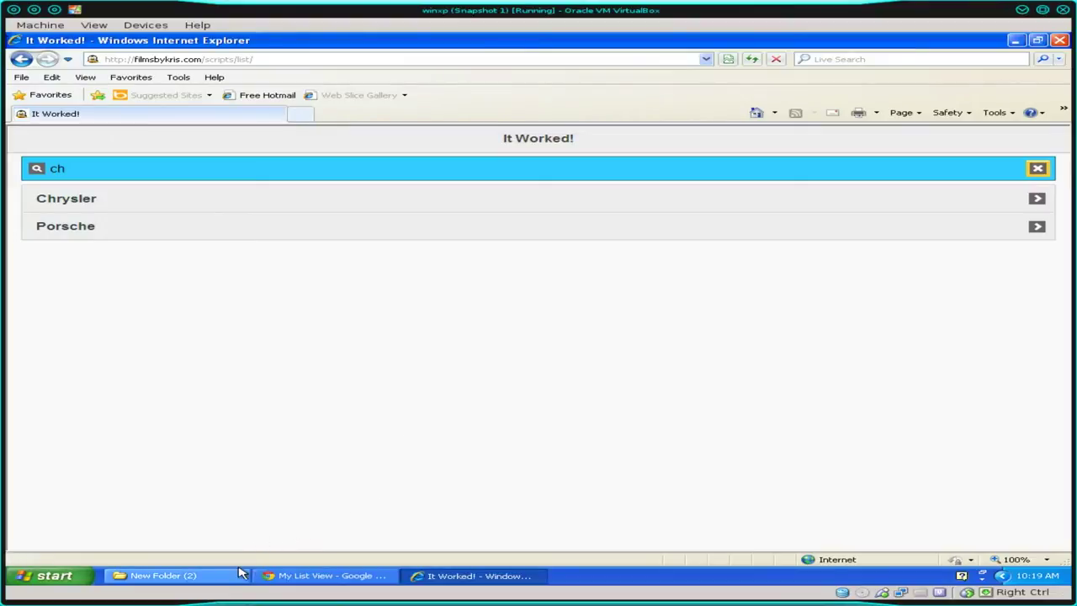
# Bring the New Folder (2) window forward and go up to the parent list folder.
pyautogui.click(202, 579)
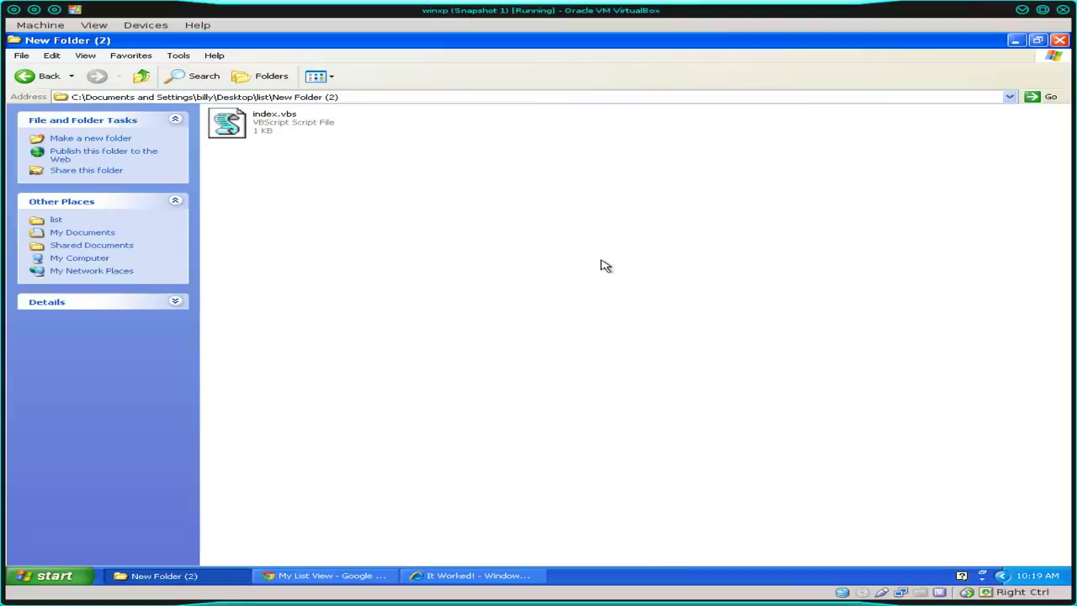
pyautogui.click(143, 76)
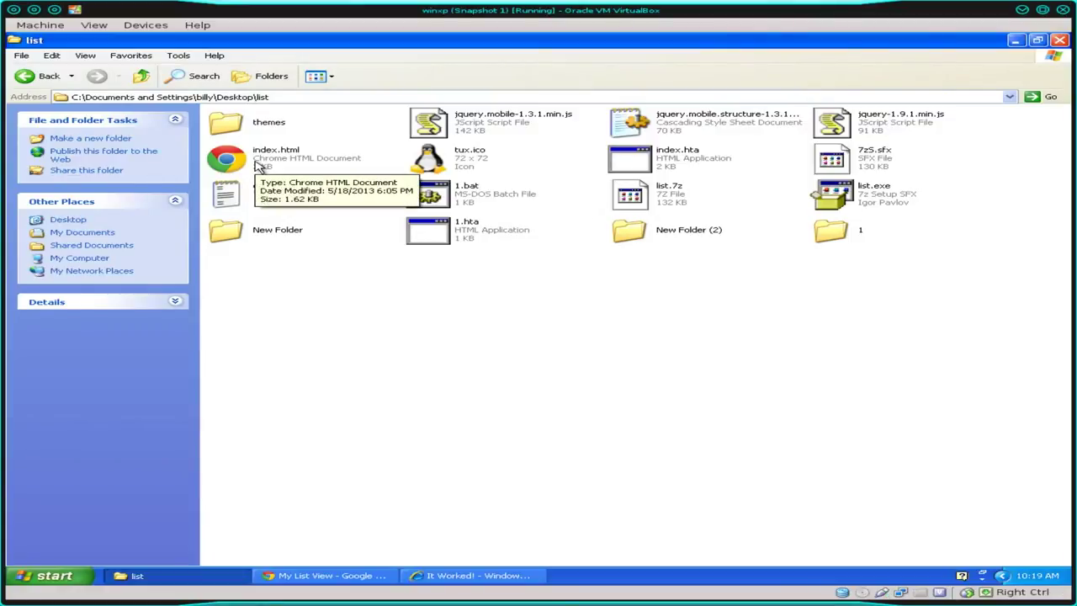
pyautogui.doubleClick(681, 158)
pyautogui.scroll(-4, 556, 320)
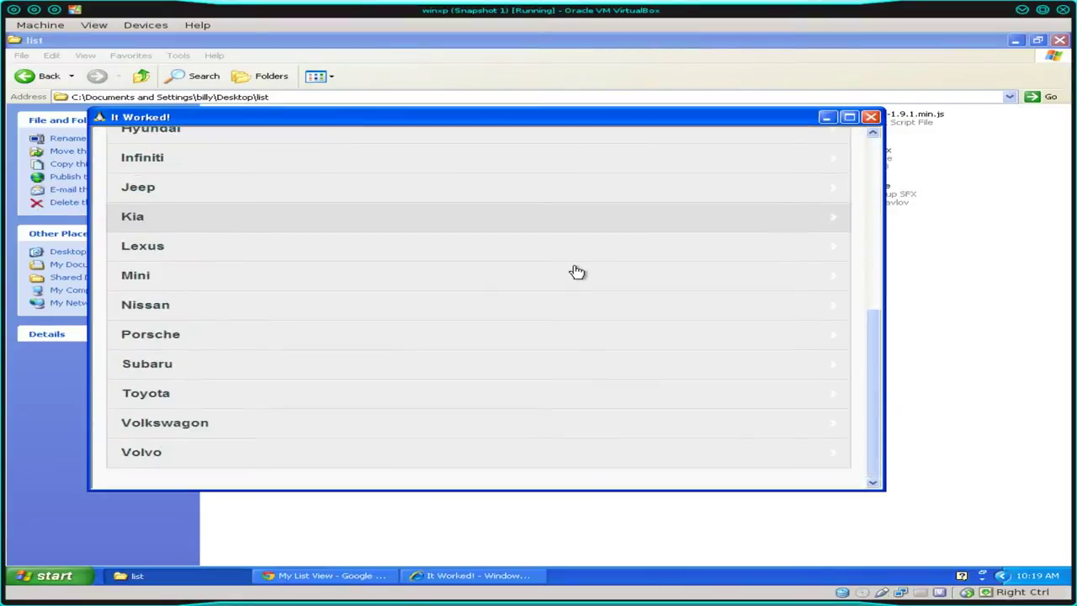
pyautogui.scroll(5, 578, 272)
pyautogui.scroll(-1, 572, 265)
pyautogui.scroll(1, 573, 265)
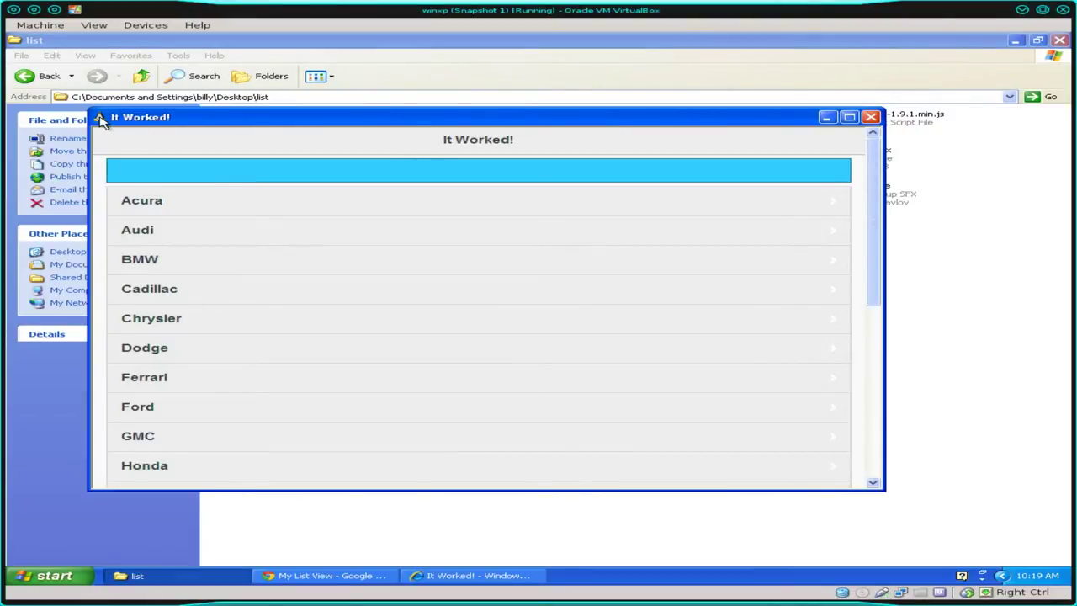
pyautogui.click(871, 116)
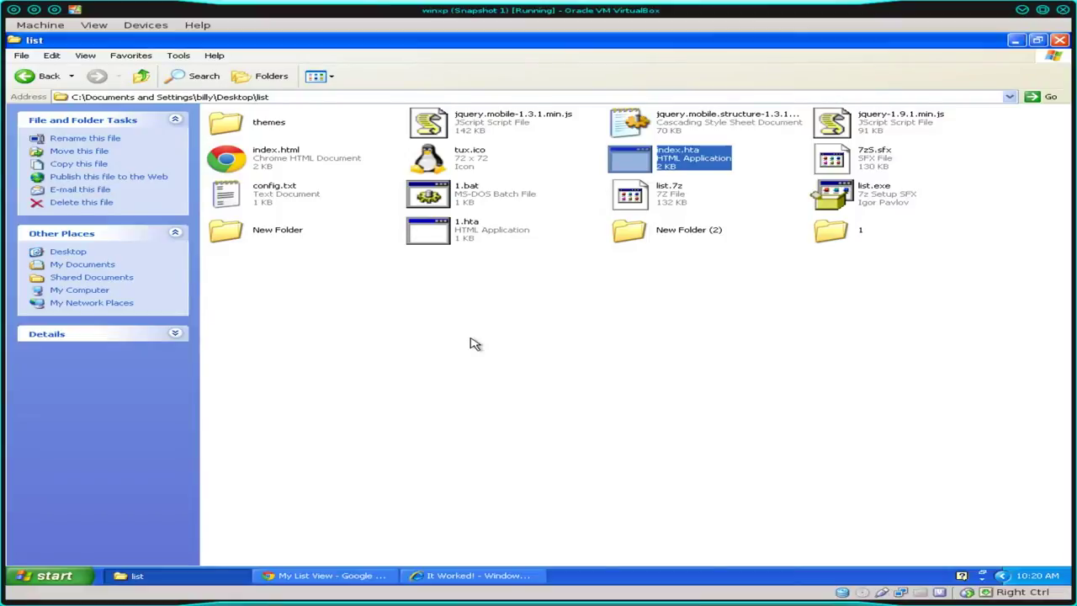
# Browse into the themes and images folders, then return up to the list folder.
pyautogui.click(266, 134)
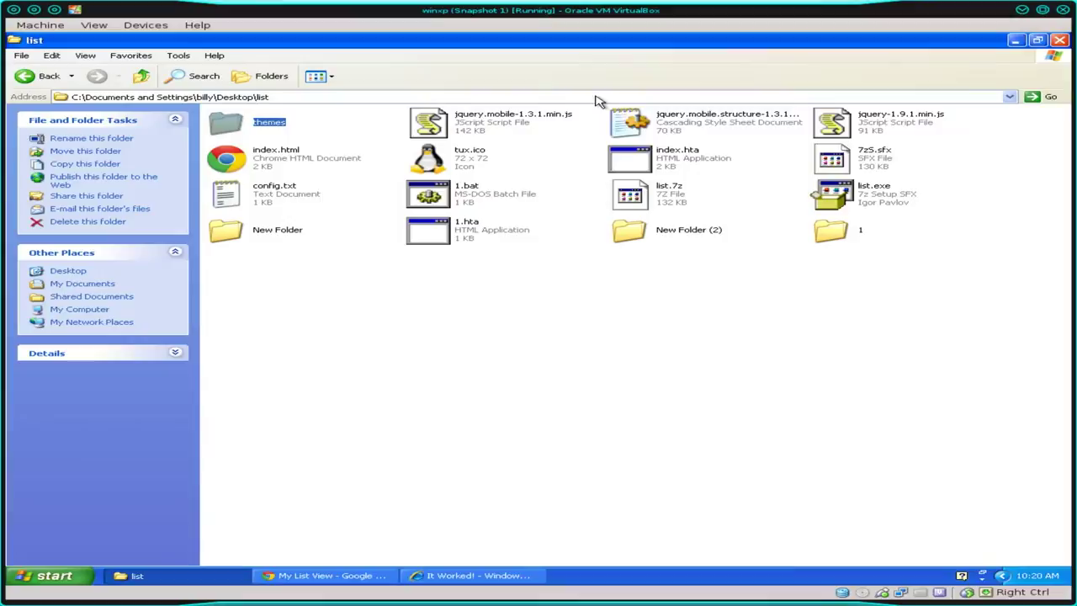
pyautogui.doubleClick(231, 128)
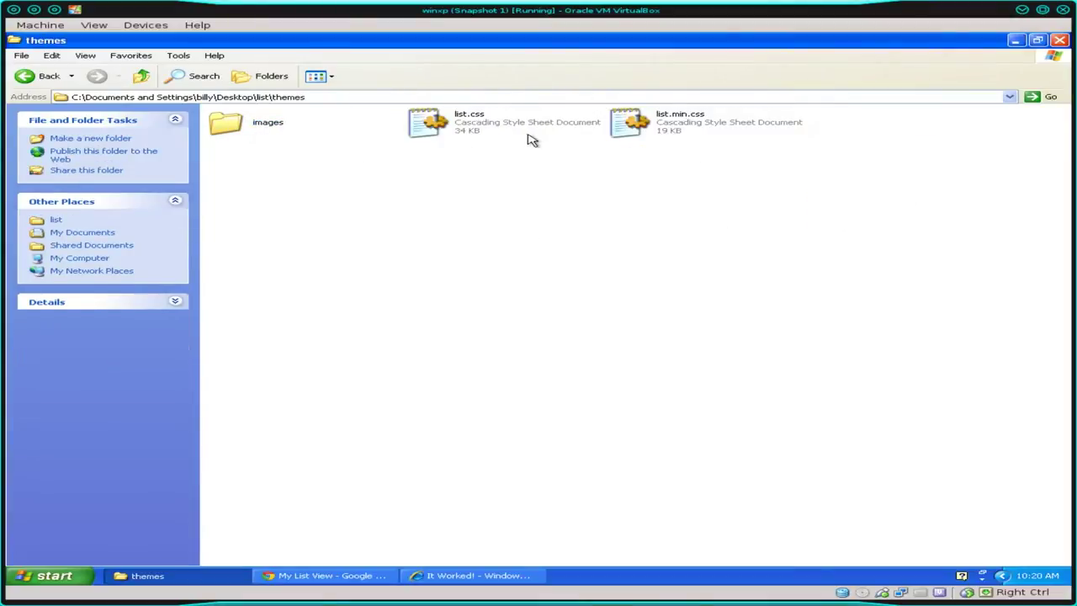
pyautogui.doubleClick(237, 126)
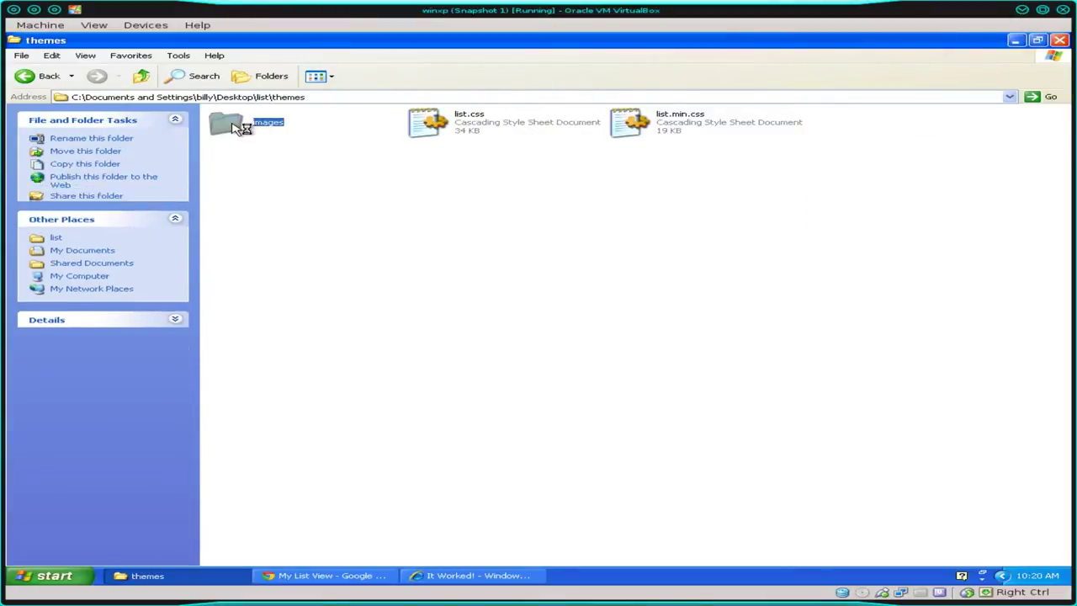
pyautogui.click(143, 77)
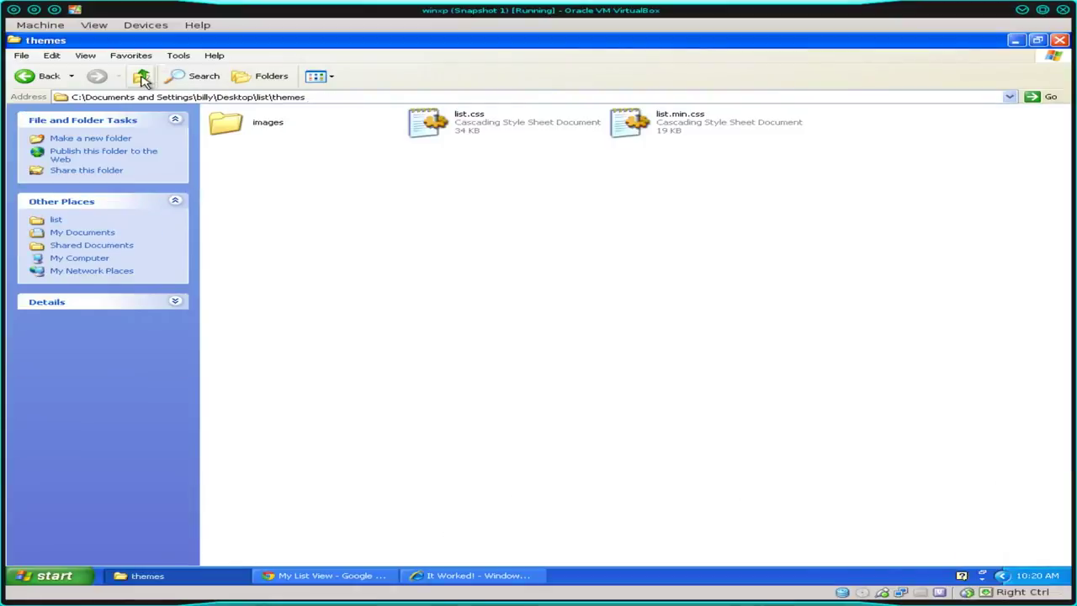
pyautogui.click(143, 77)
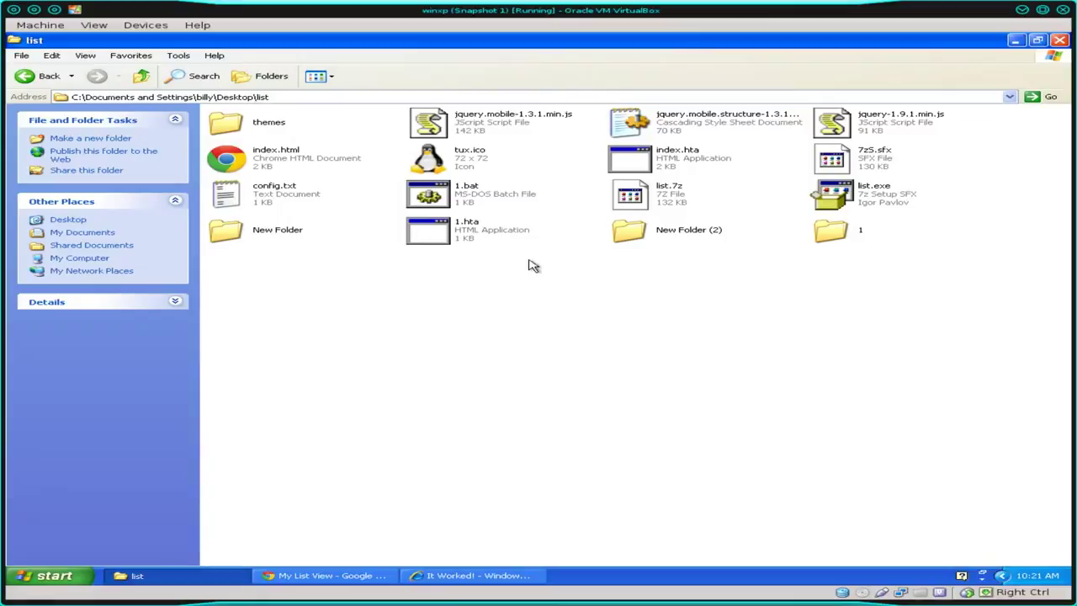
# Open index.vbs from New Folder (2) in Notepad++ via Edit with Notepad++.
pyautogui.doubleClick(632, 235)
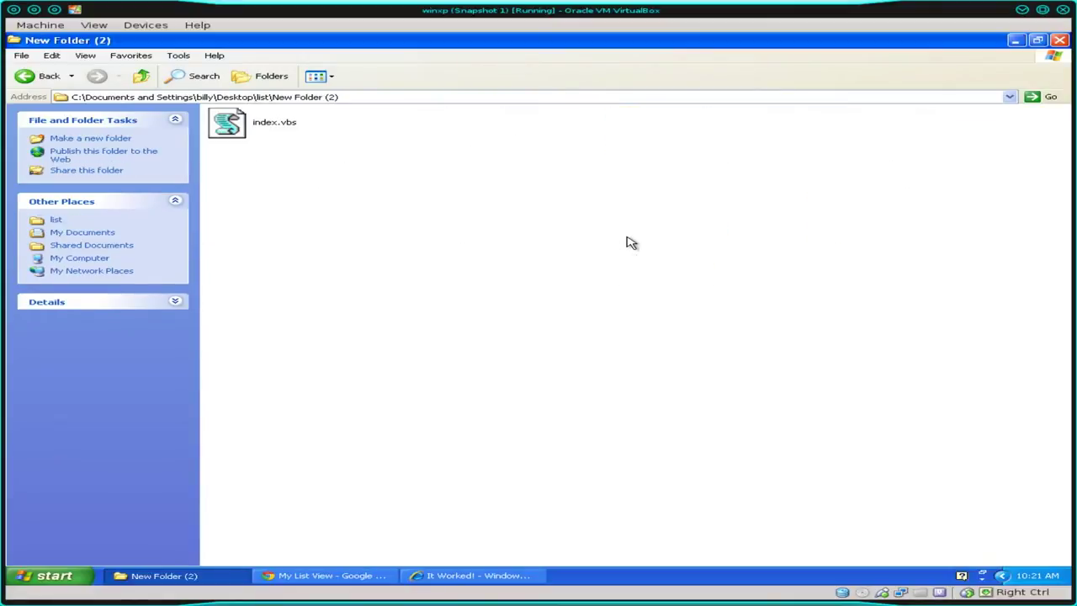
pyautogui.rightClick(261, 126)
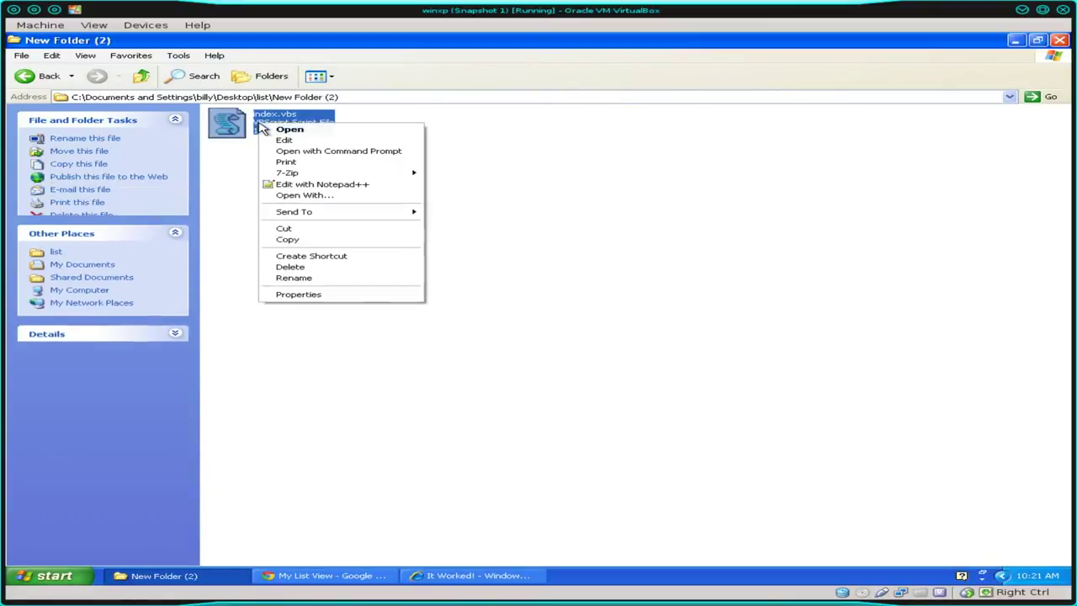
pyautogui.click(322, 183)
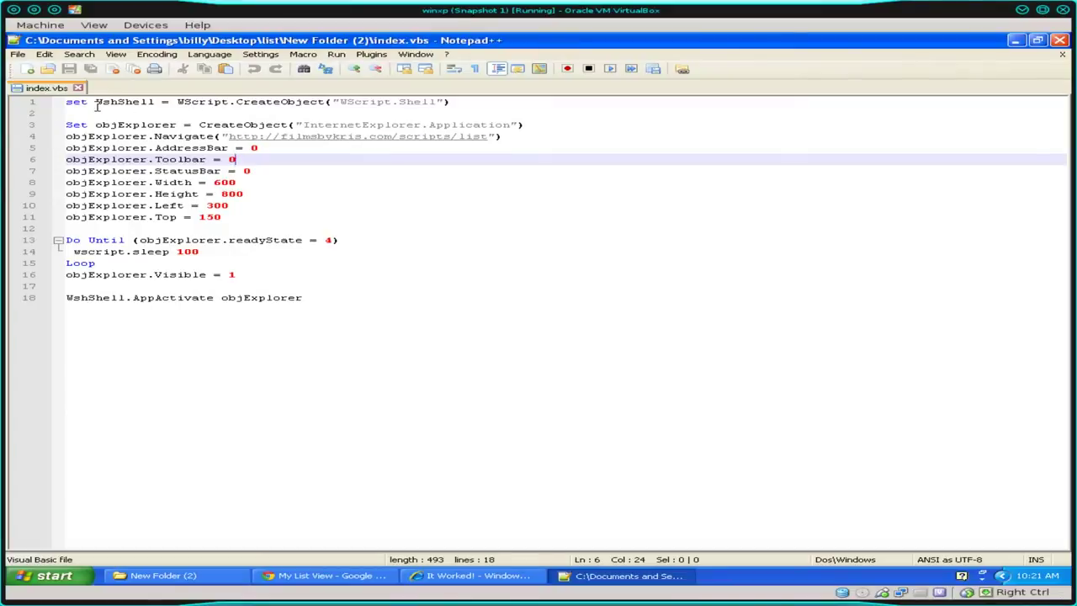
pyautogui.moveTo(94, 100); pyautogui.dragTo(156, 102)
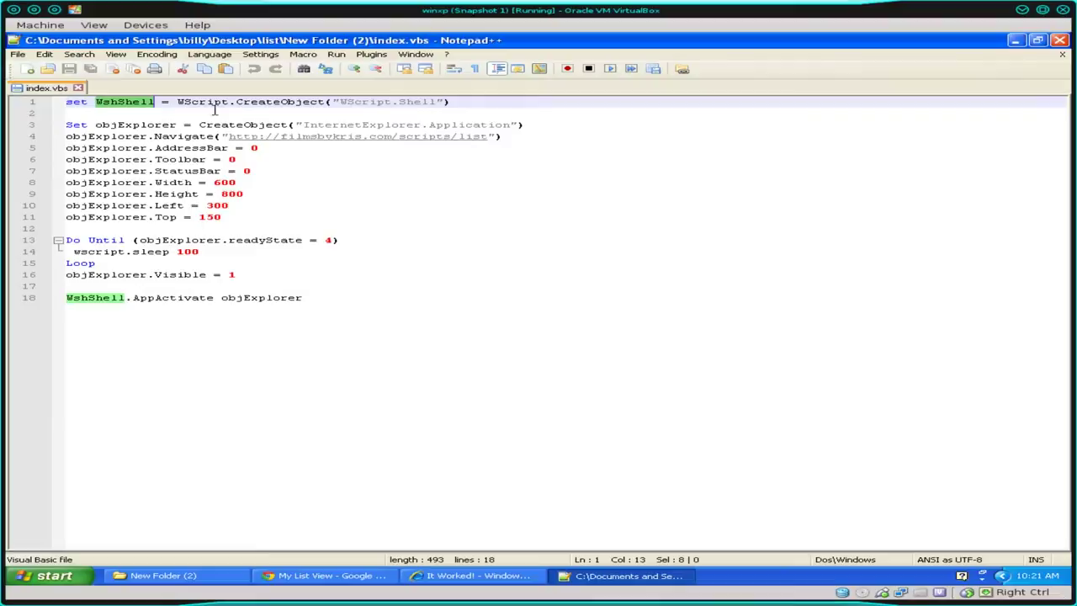
pyautogui.moveTo(176, 102); pyautogui.dragTo(531, 104)
pyautogui.click(493, 115)
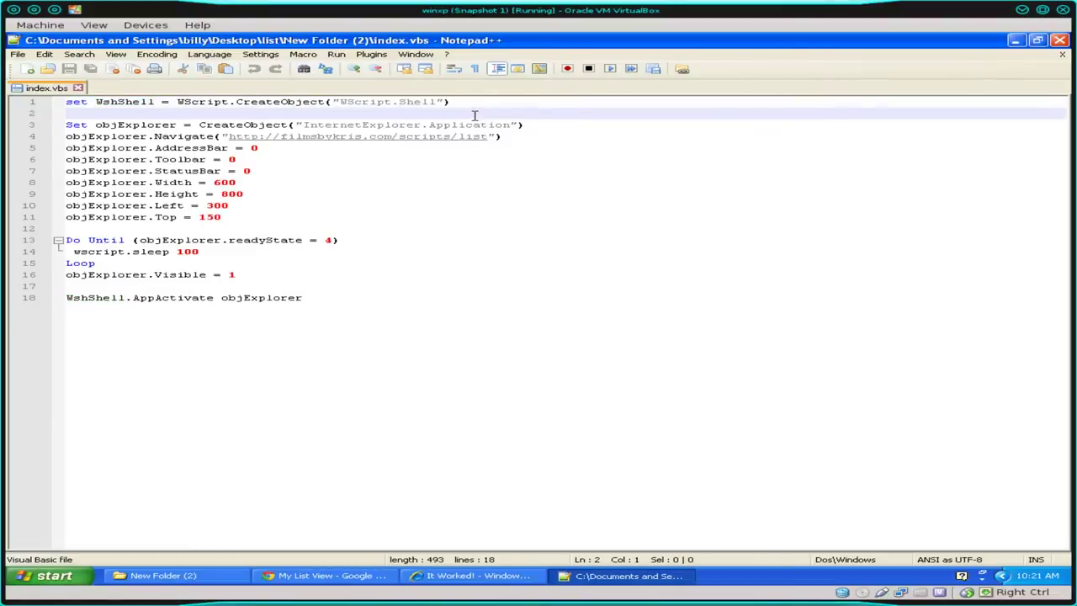
pyautogui.tripleClick(341, 297)
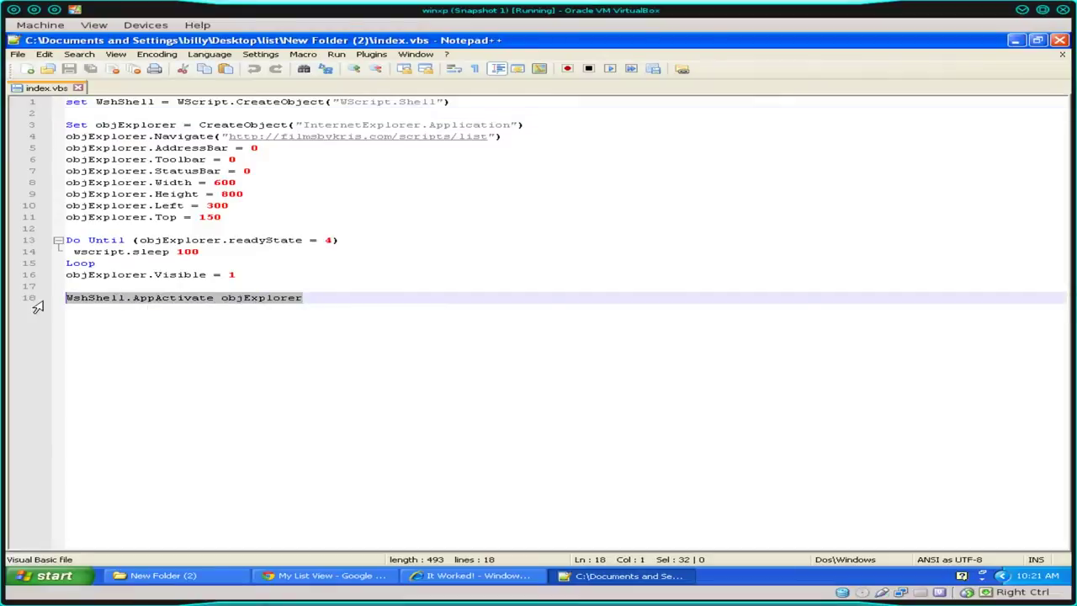
pyautogui.click(299, 313)
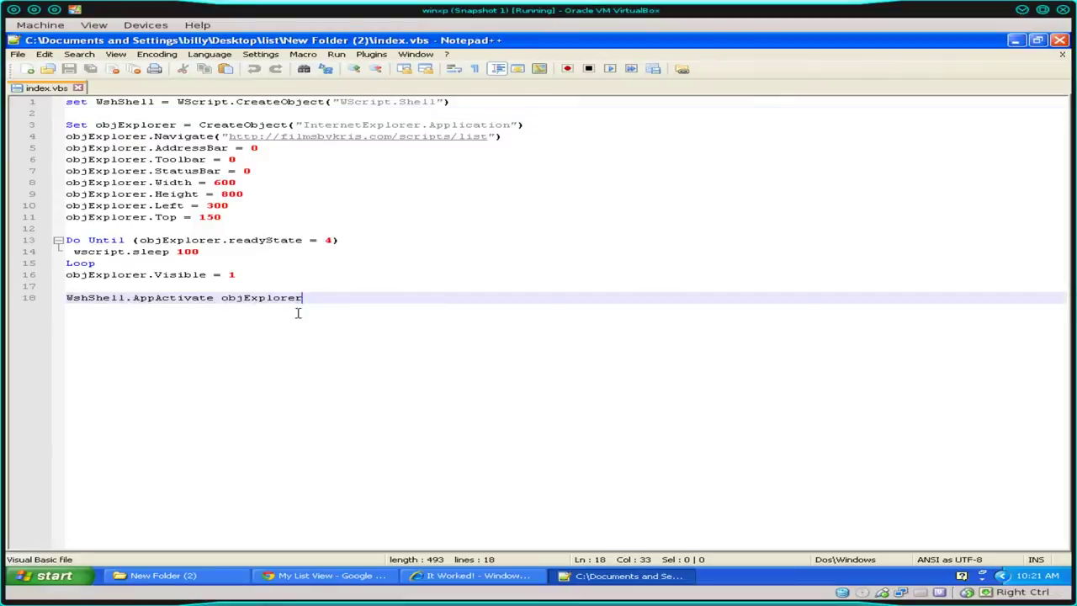
pyautogui.doubleClick(131, 126)
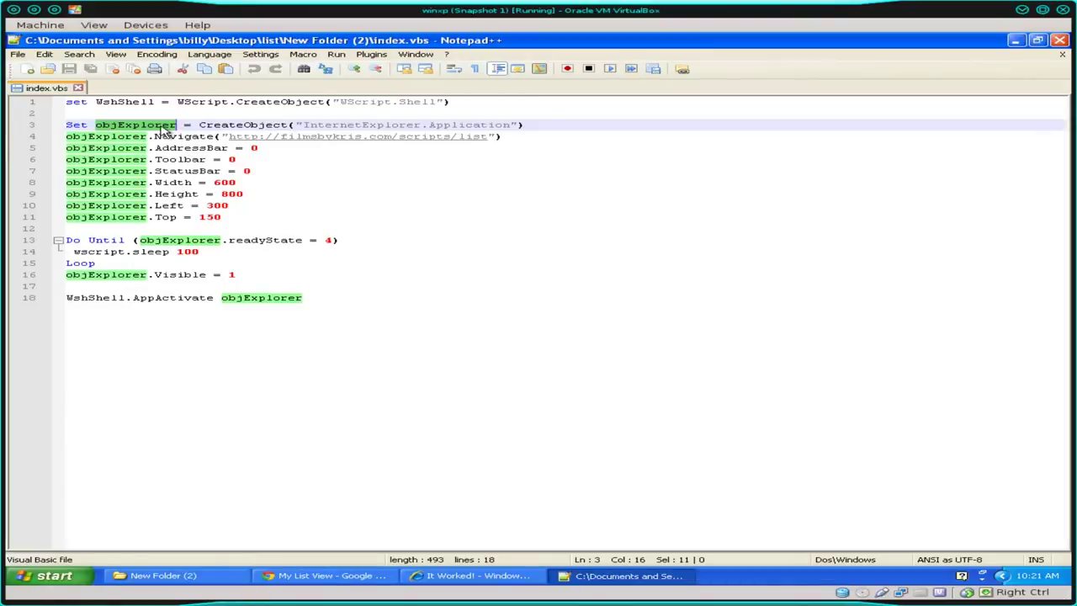
pyautogui.doubleClick(241, 124)
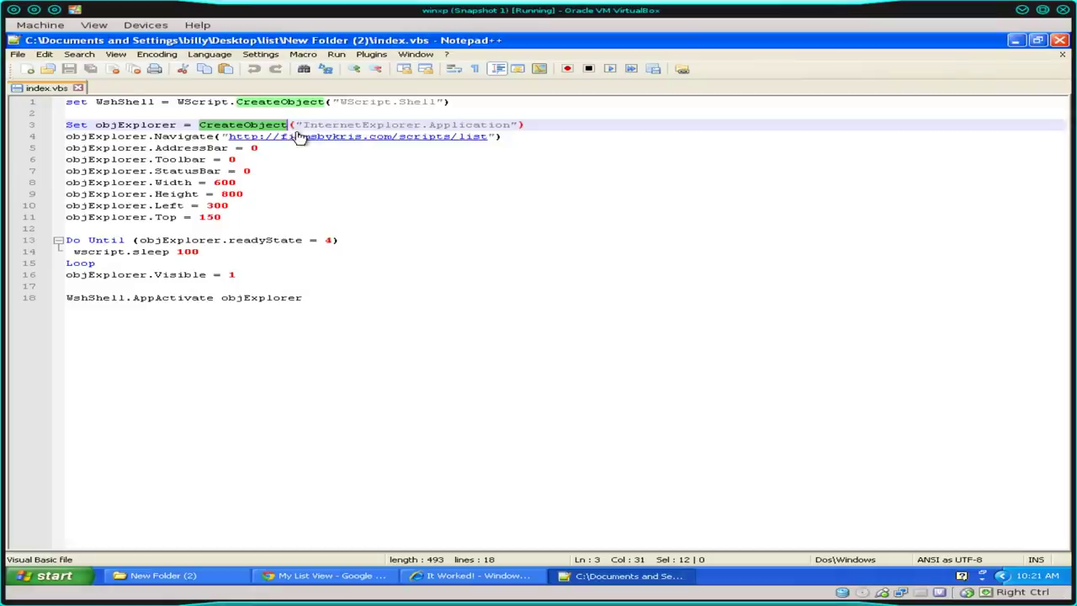
pyautogui.moveTo(304, 124); pyautogui.dragTo(508, 133)
pyautogui.click(515, 203)
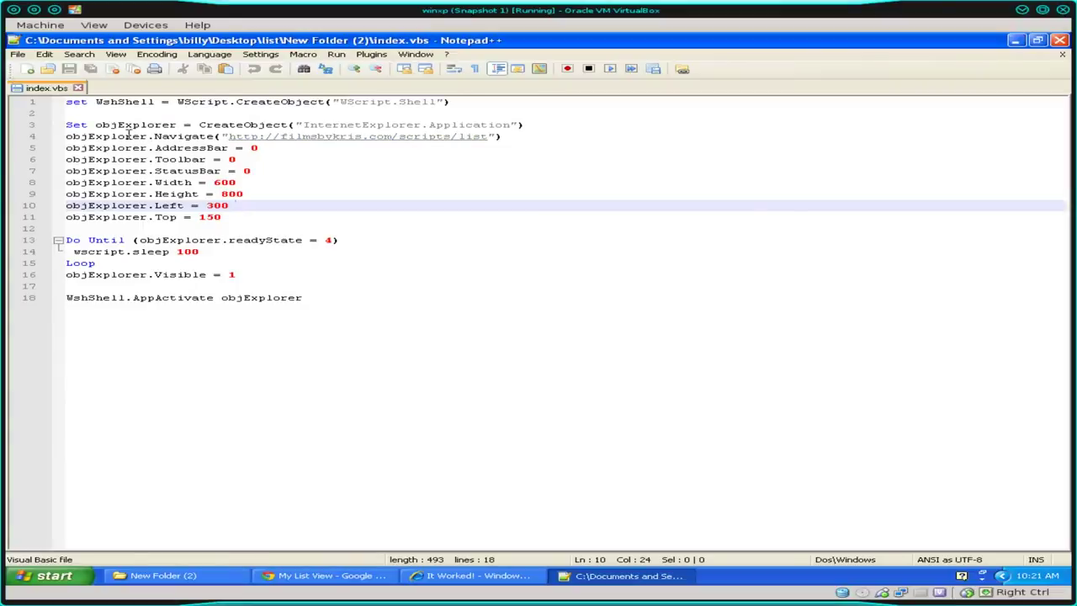
pyautogui.click(159, 138)
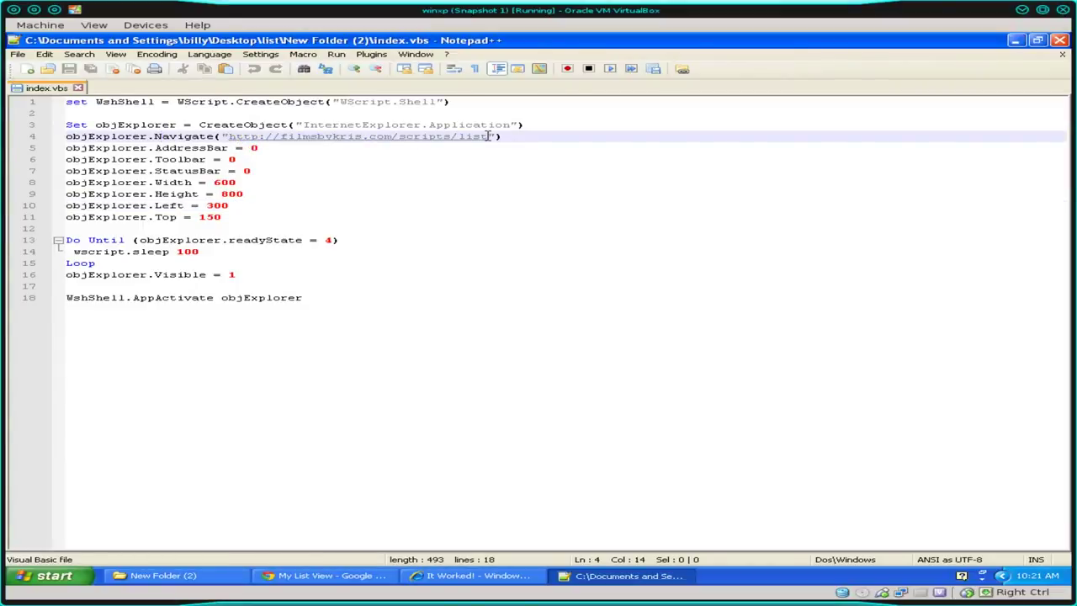
pyautogui.moveTo(488, 136); pyautogui.dragTo(229, 141)
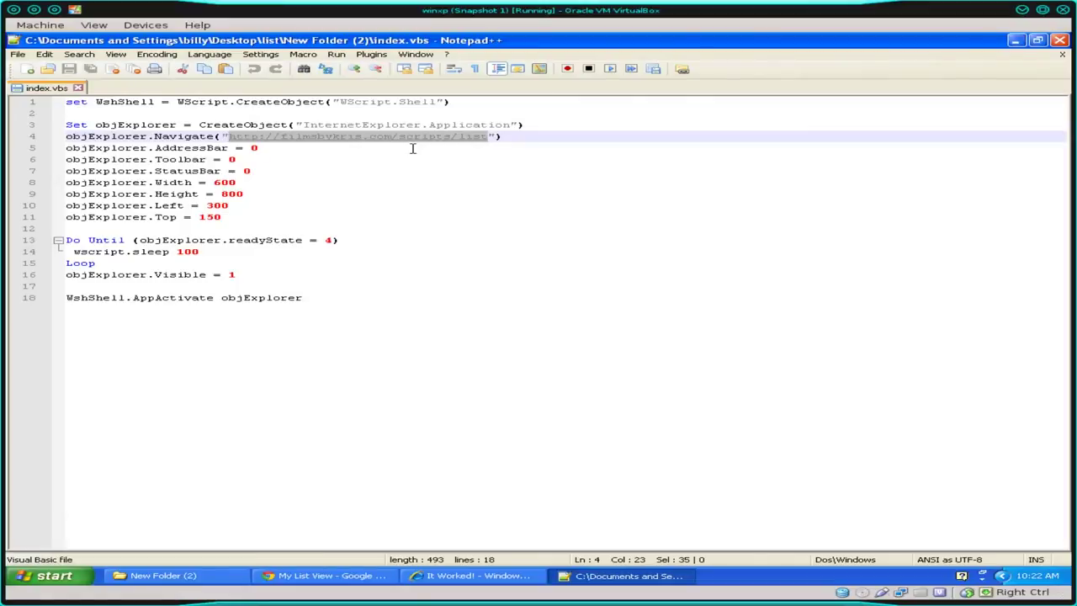
pyautogui.click(356, 158)
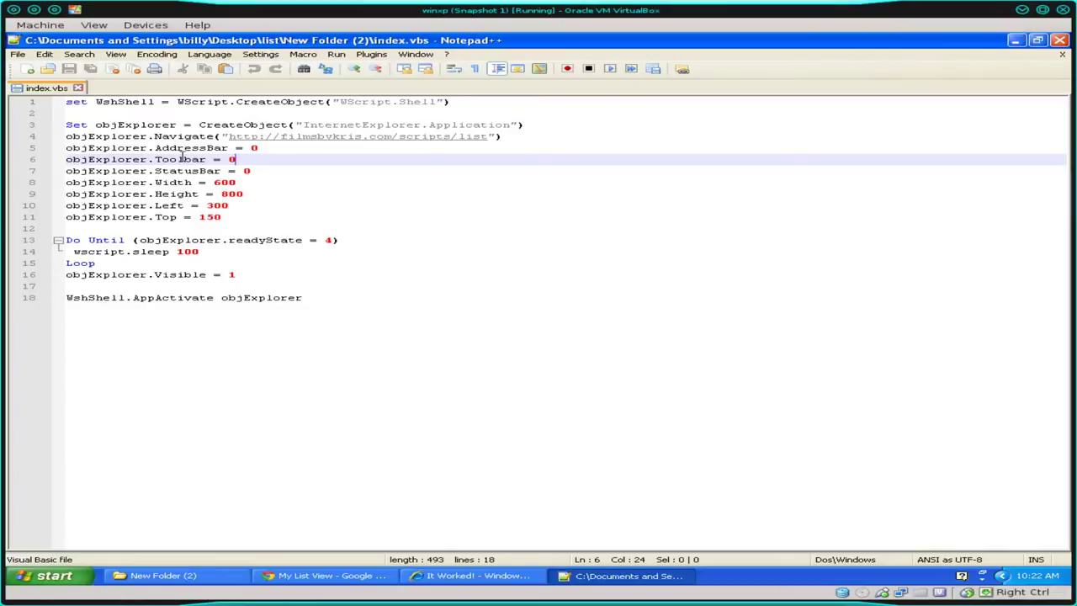
pyautogui.doubleClick(184, 147)
pyautogui.doubleClick(254, 149)
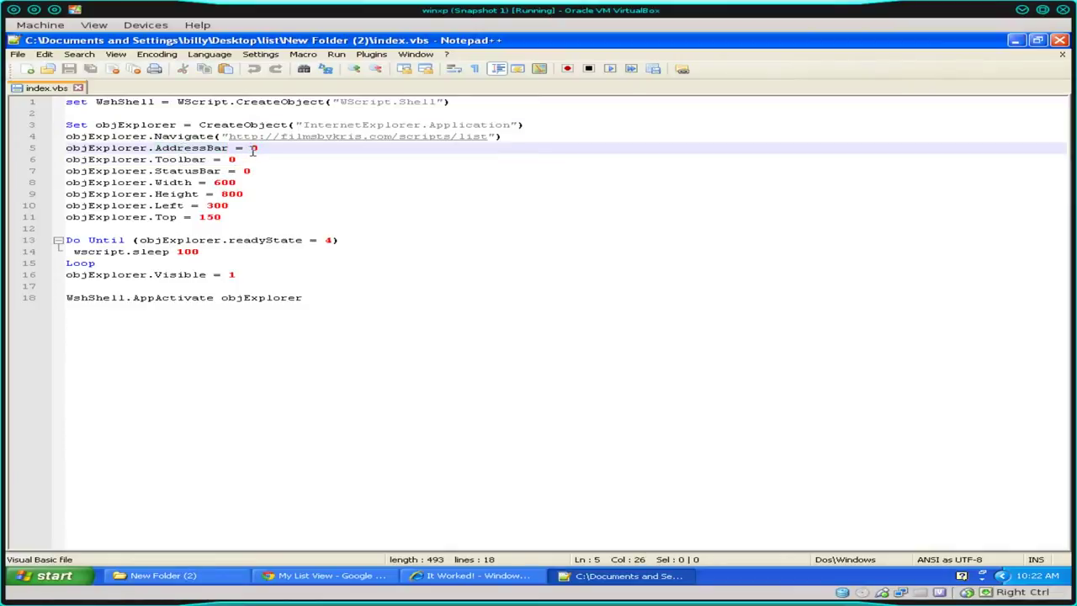
pyautogui.doubleClick(198, 160)
pyautogui.doubleClick(197, 171)
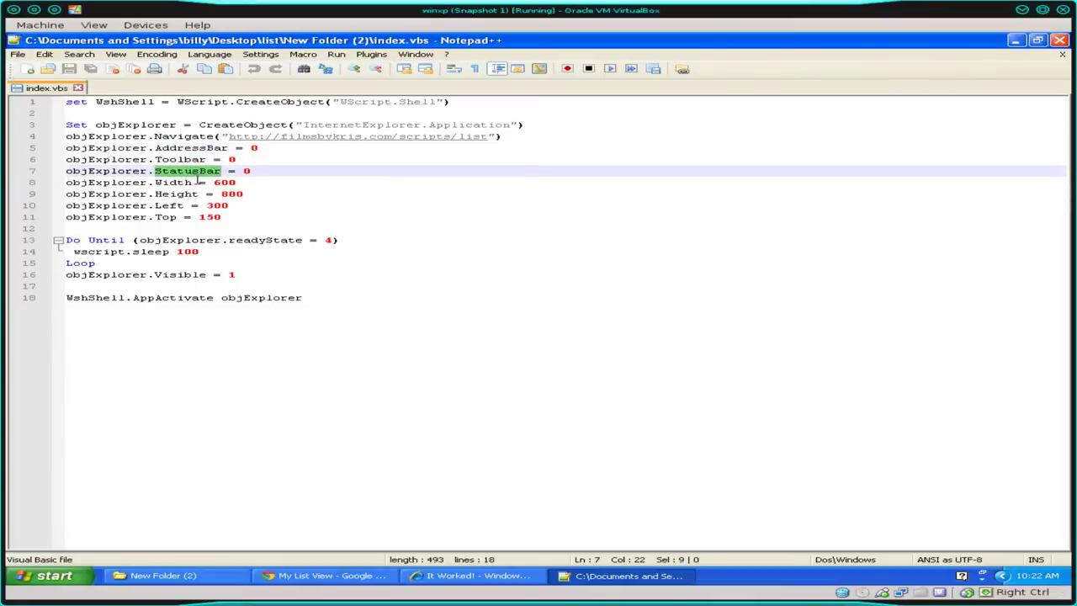
pyautogui.moveTo(215, 182); pyautogui.dragTo(243, 194)
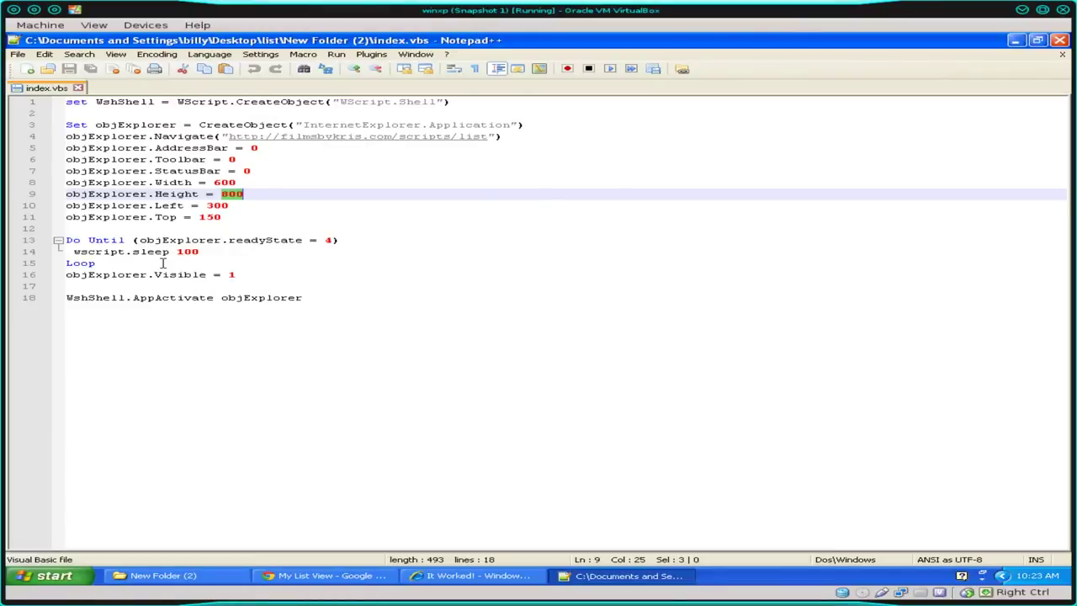
pyautogui.click(244, 276)
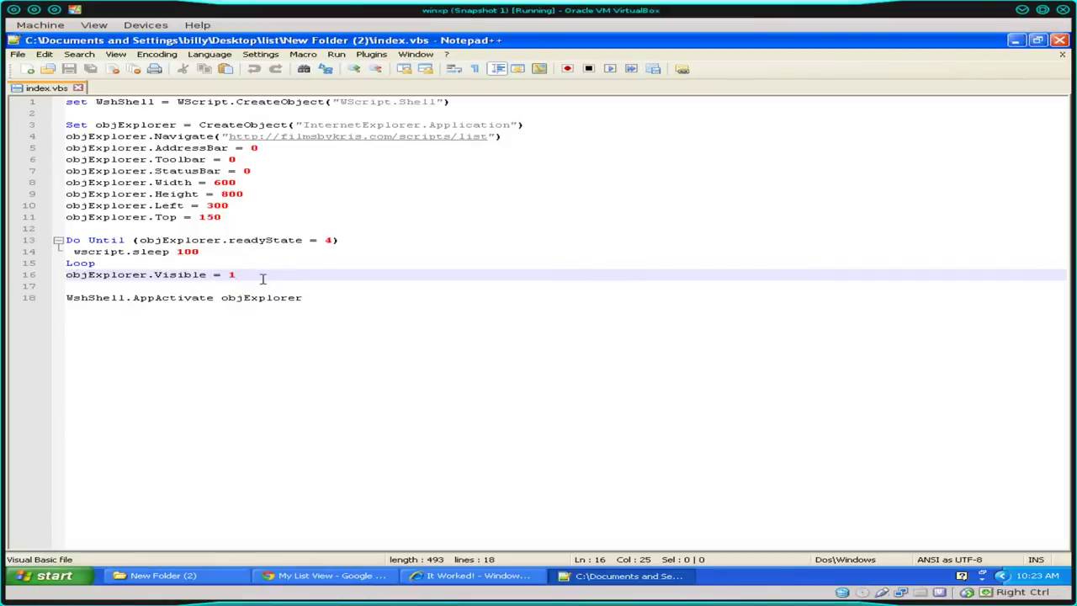
# Inspect WshShell, objExplorer and AppActivate on line 18 without changing the script.
pyautogui.click(309, 288)
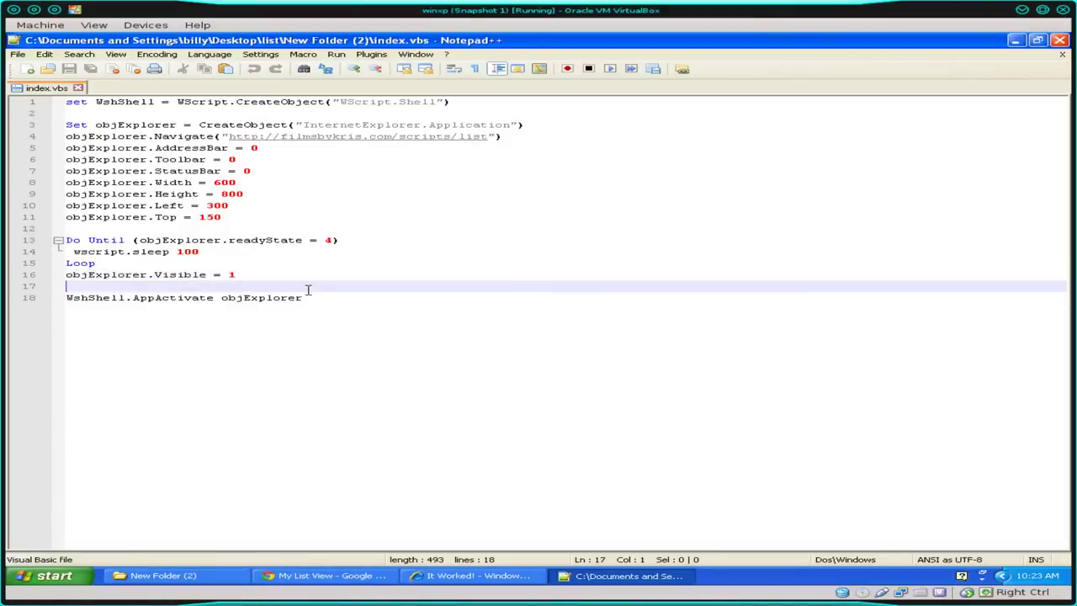
pyautogui.click(155, 316)
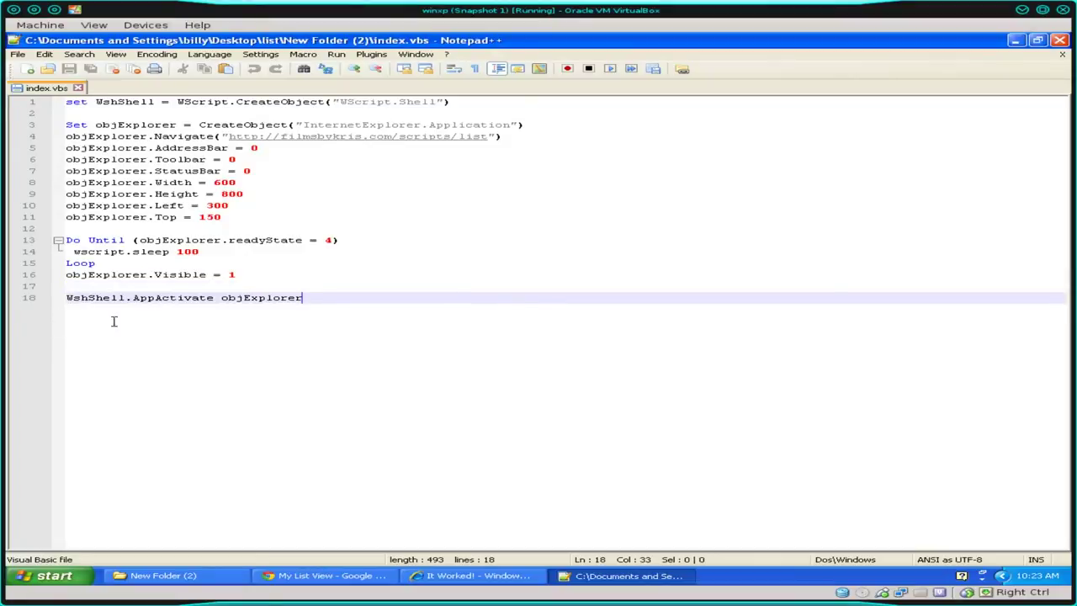
pyautogui.moveTo(67, 298); pyautogui.dragTo(301, 298)
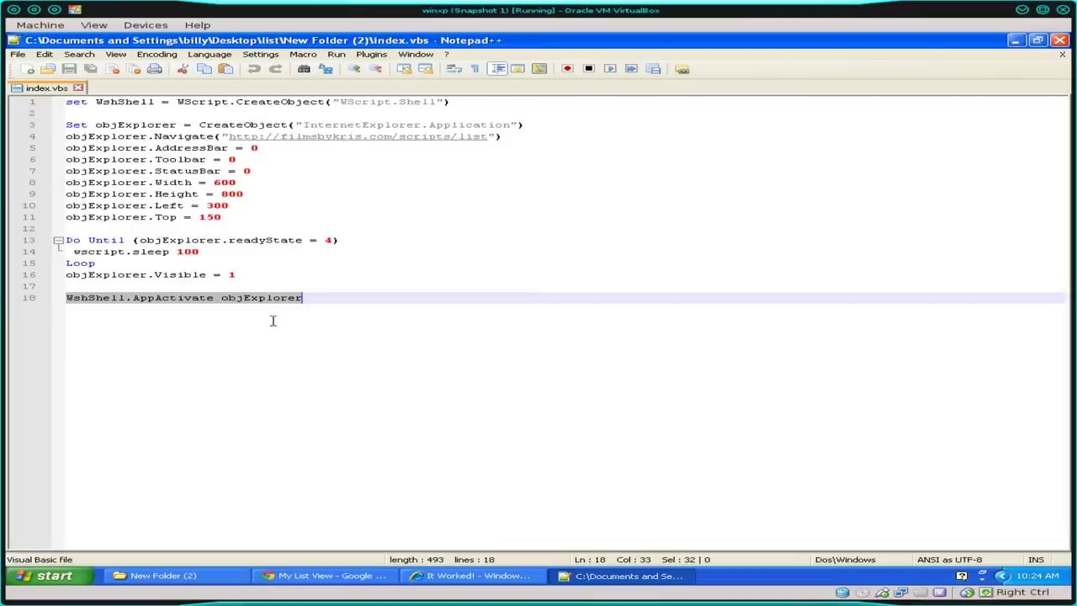
pyautogui.click(97, 299)
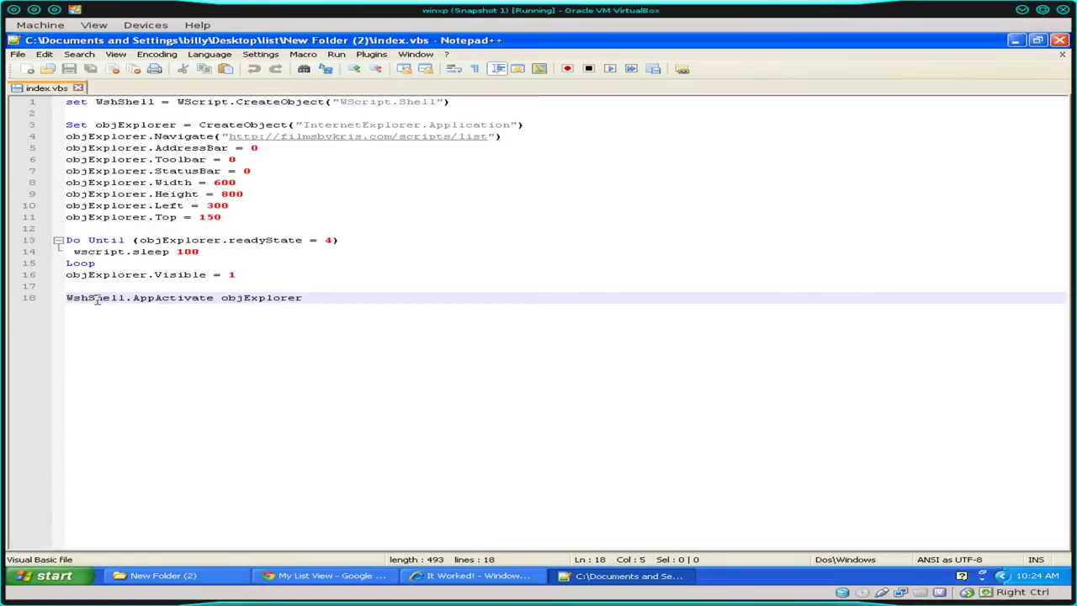
pyautogui.doubleClick(116, 102)
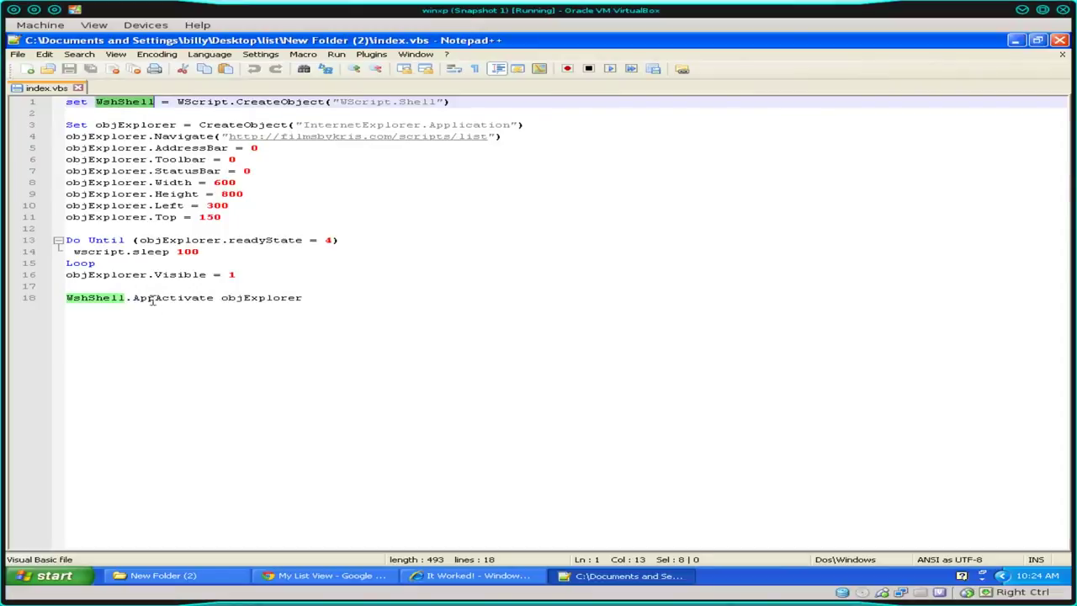
pyautogui.moveTo(133, 300); pyautogui.dragTo(331, 299)
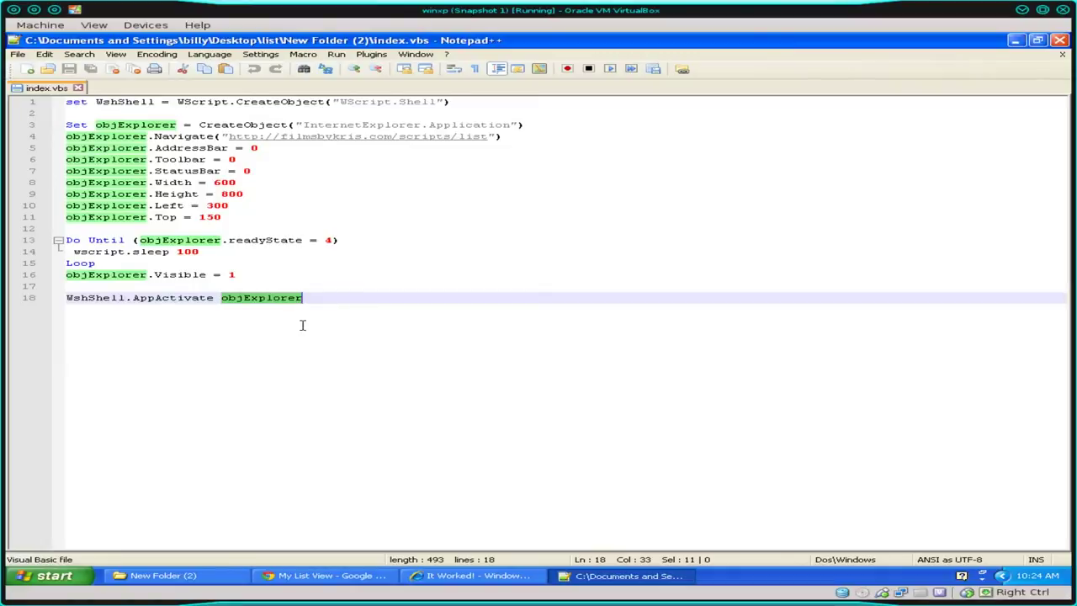
pyautogui.moveTo(137, 301); pyautogui.dragTo(213, 300)
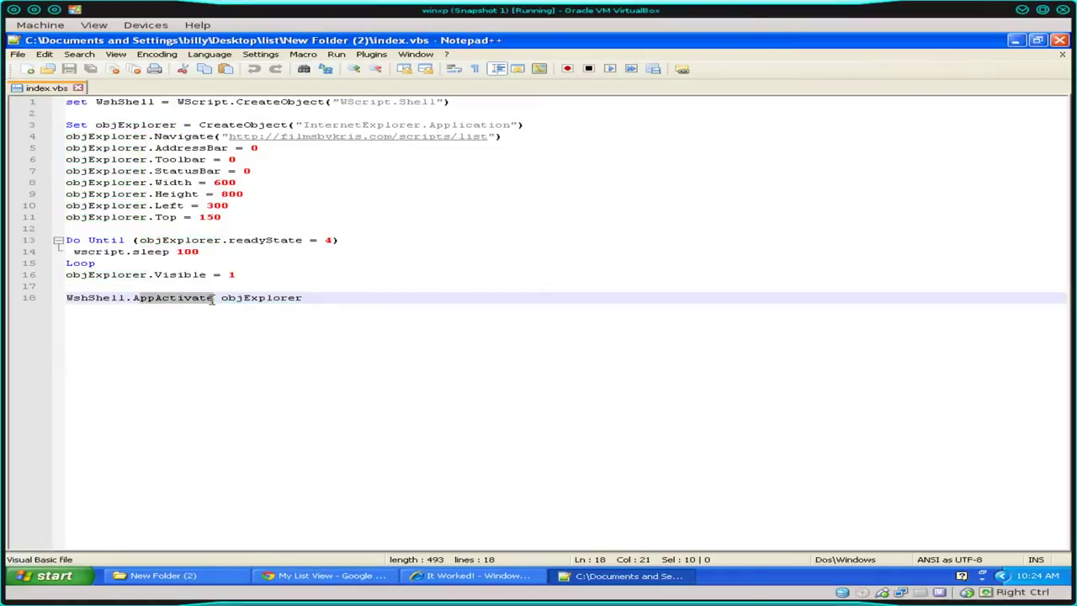
pyautogui.click(224, 320)
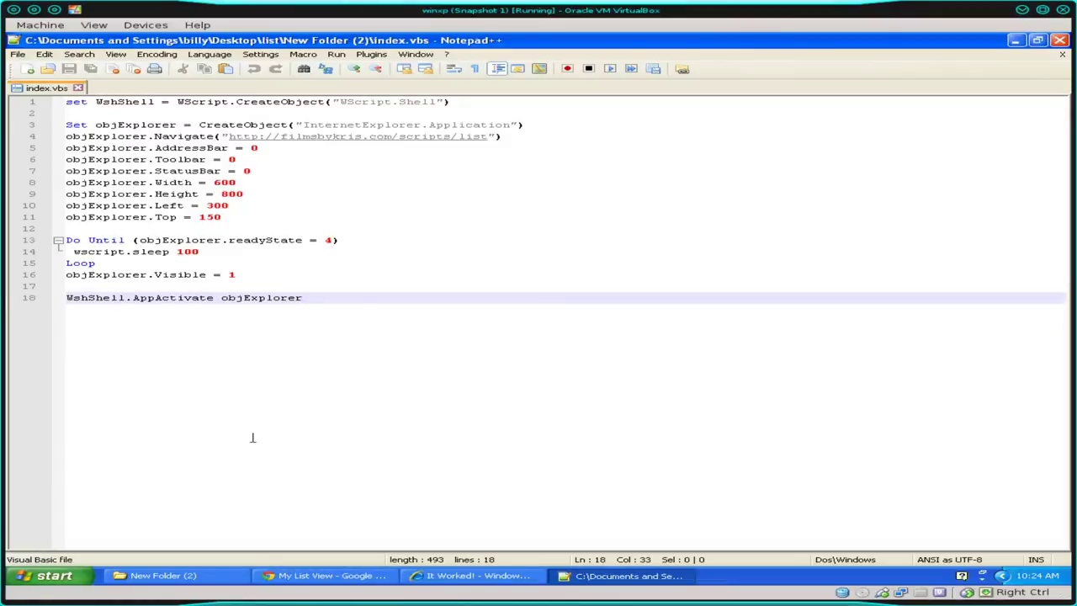
pyautogui.click(220, 576)
pyautogui.click(344, 253)
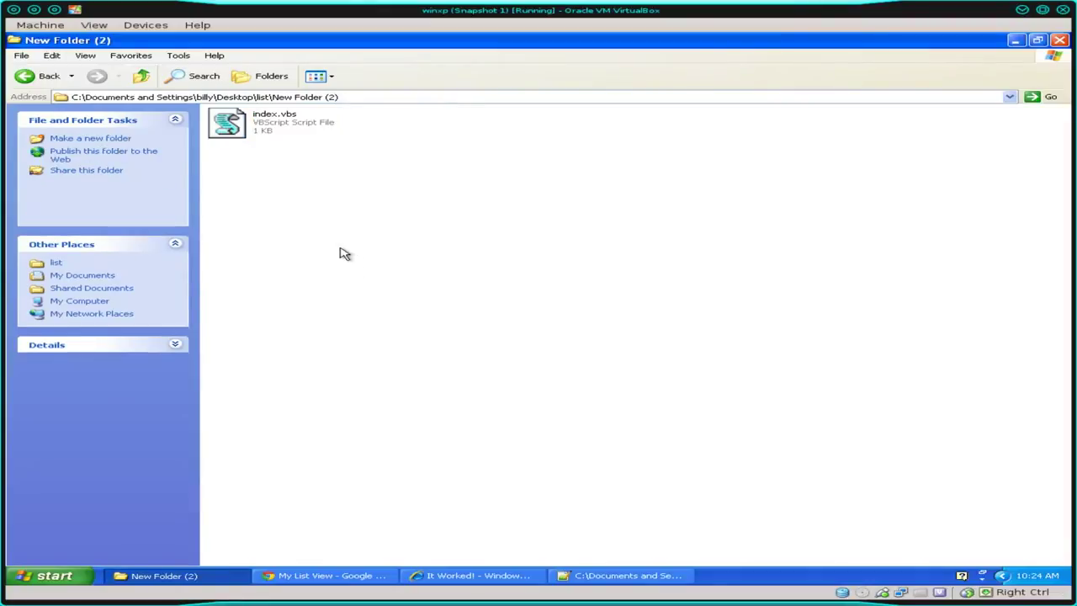
pyautogui.click(271, 124)
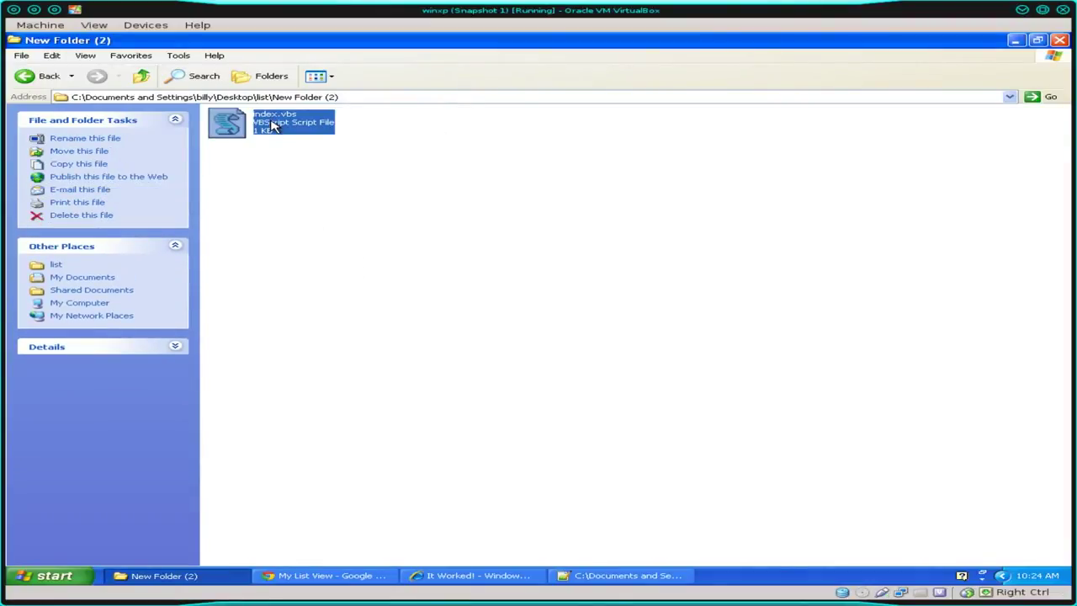
pyautogui.doubleClick(271, 124)
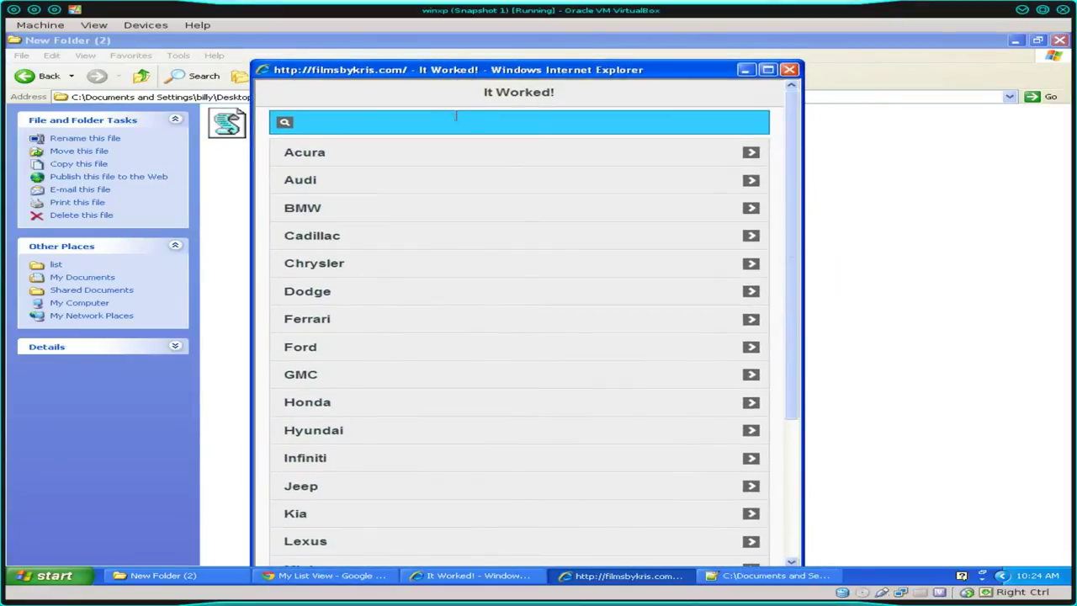
pyautogui.click(454, 119)
pyautogui.write('ch')
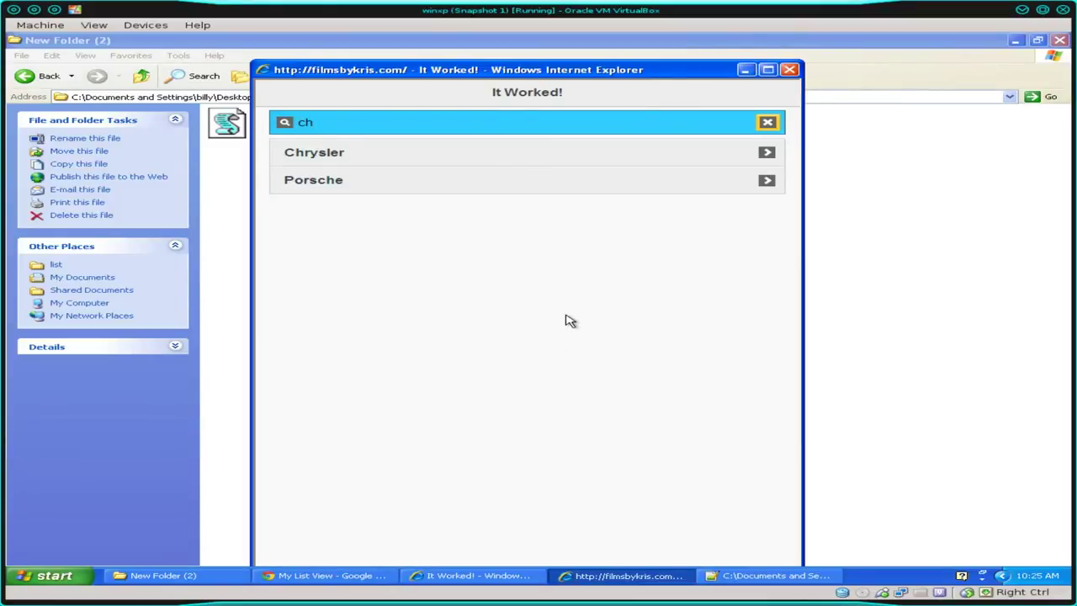
pyautogui.click(766, 123)
pyautogui.scroll(-3, 473, 334)
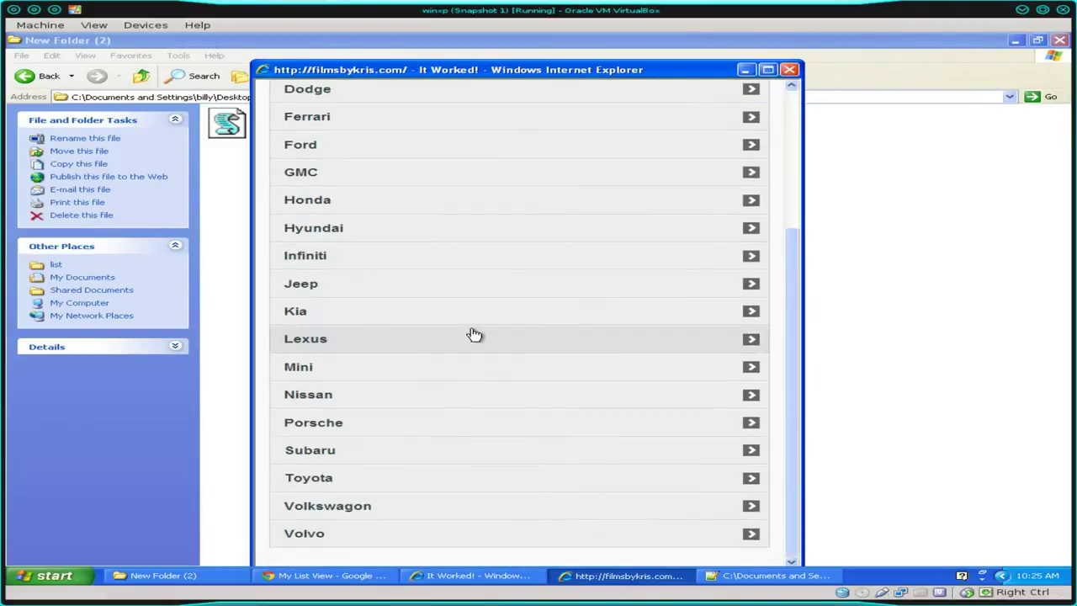
pyautogui.scroll(4, 474, 334)
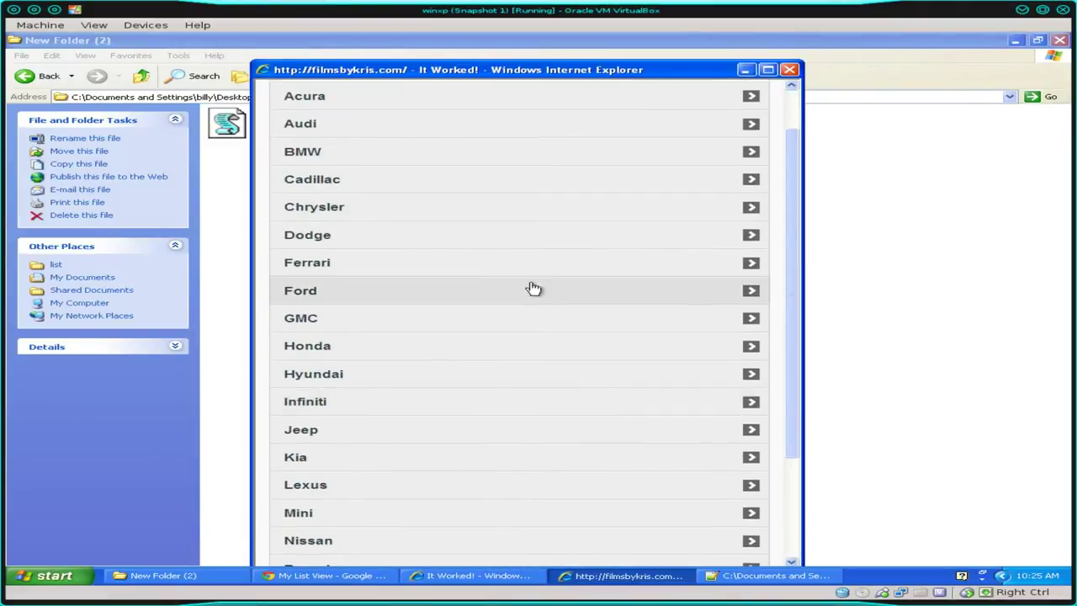
pyautogui.click(791, 71)
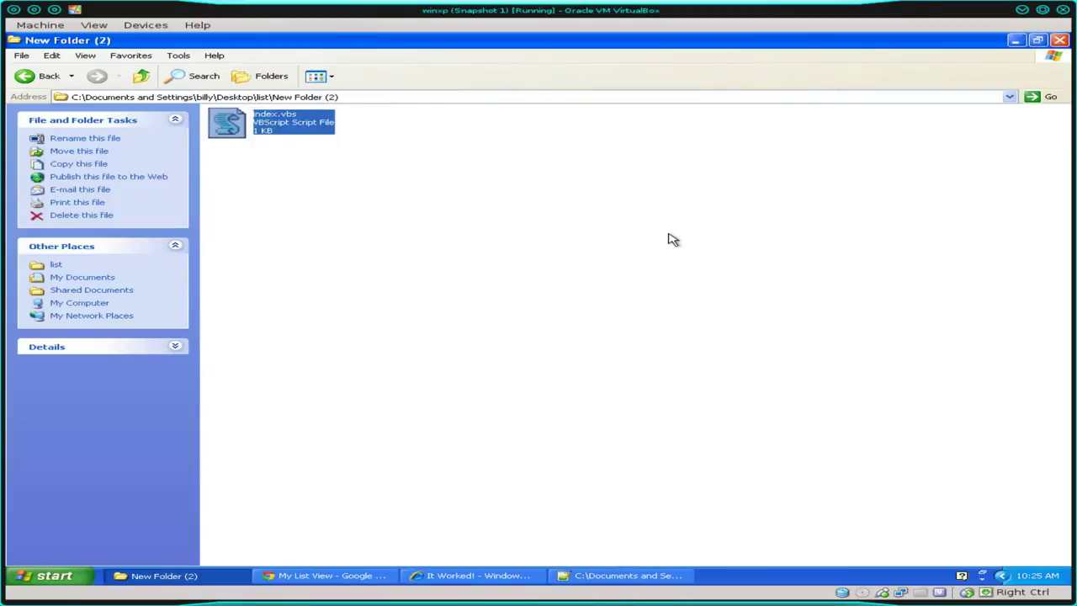
# Run iexpress from the Start menu's Run dialog.
pyautogui.click(48, 577)
pyautogui.click(282, 515)
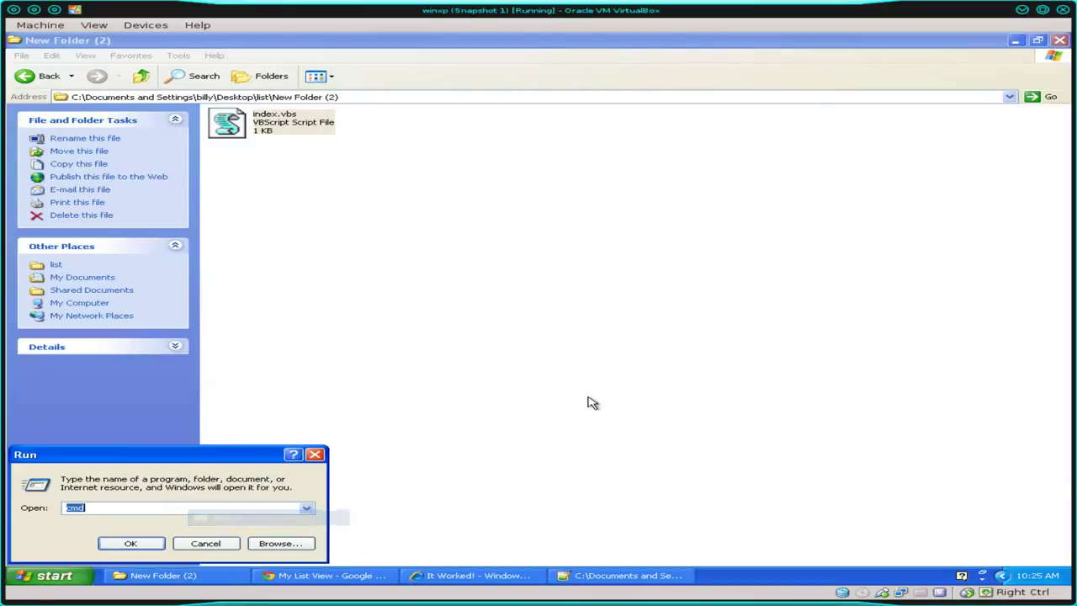
pyautogui.write('i')
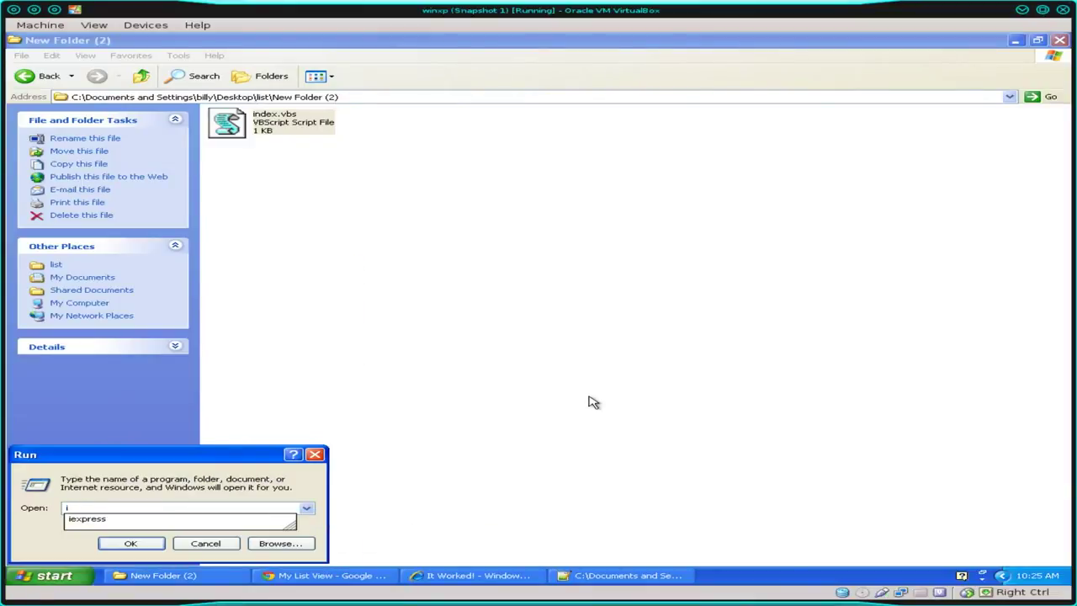
pyautogui.press('Down')
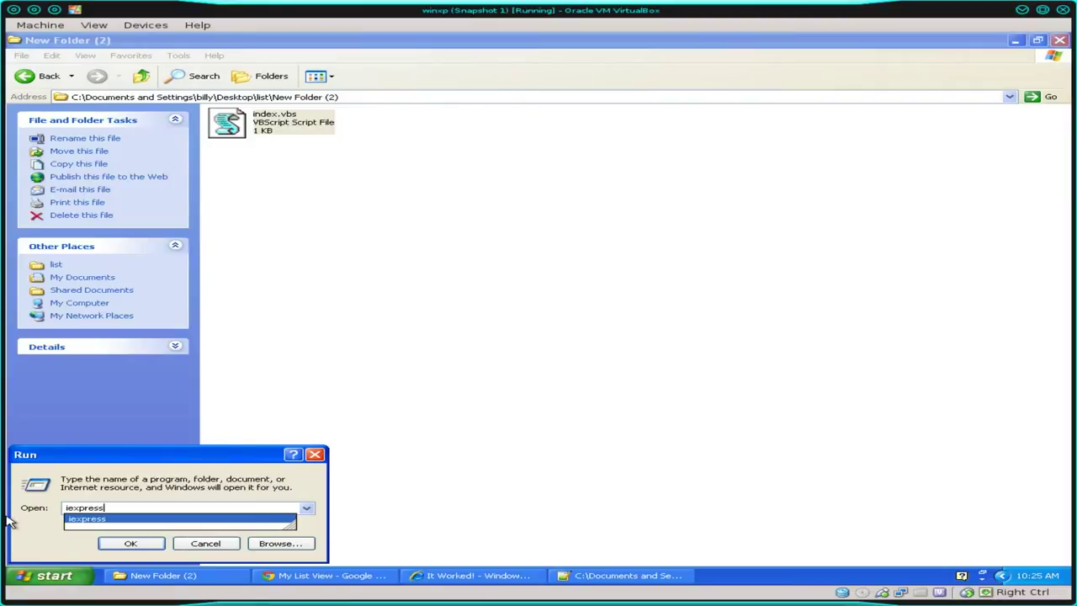
pyautogui.click(33, 555)
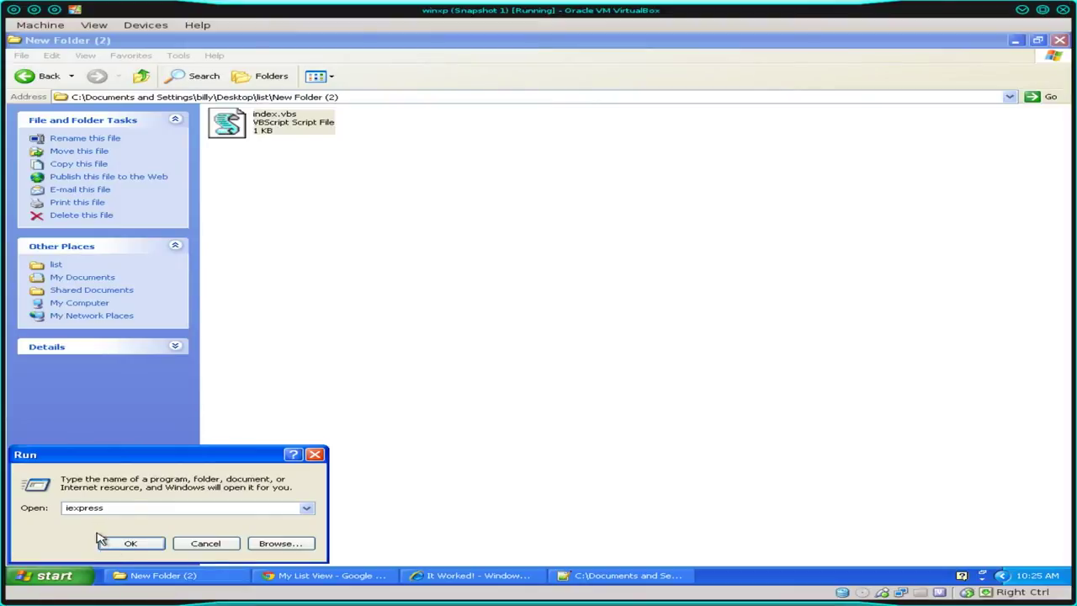
pyautogui.click(132, 544)
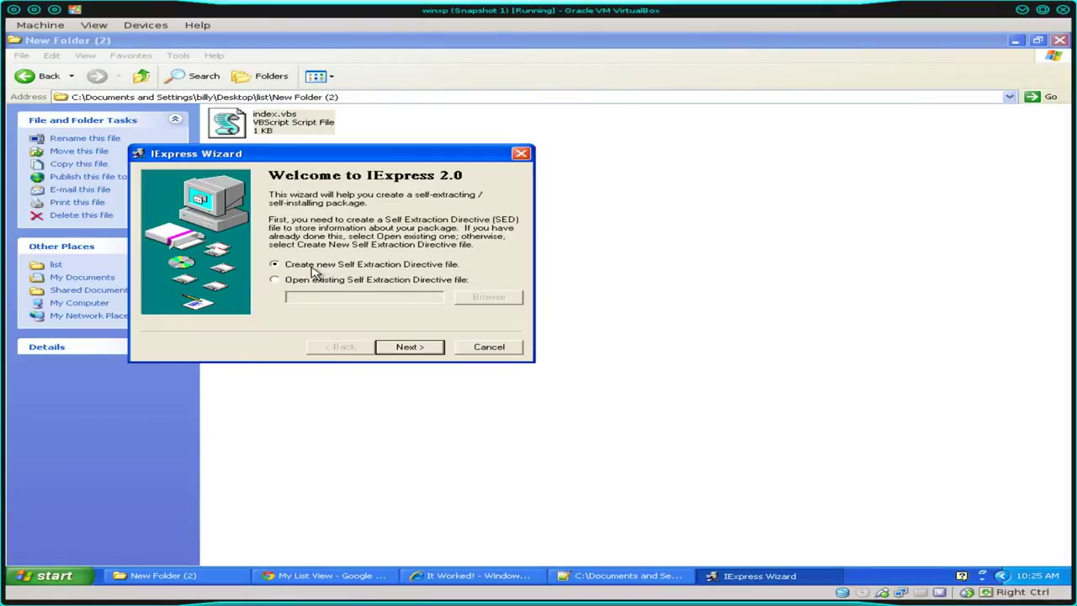
# Create a new extract-and-run package titled 'My List' with no confirmation prompt and no license.
pyautogui.click(415, 350)
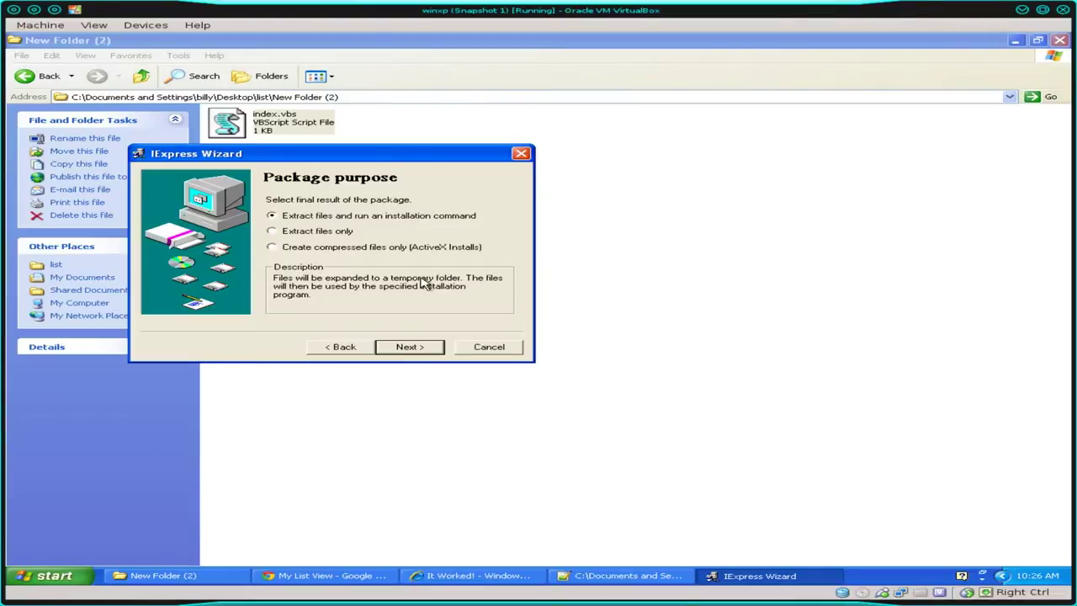
pyautogui.click(413, 350)
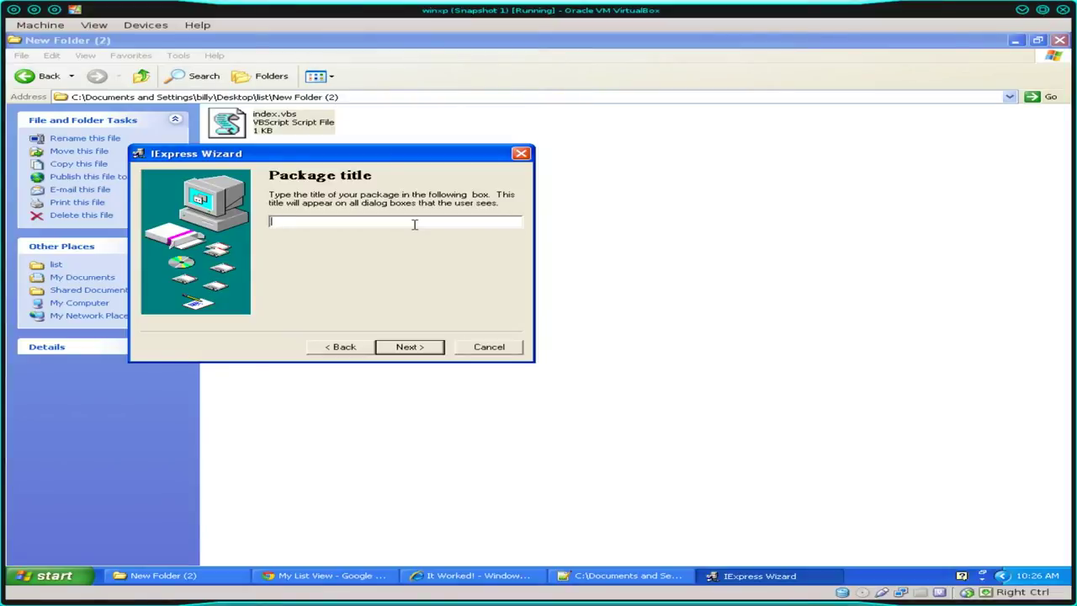
pyautogui.write('My List')
pyautogui.click(422, 347)
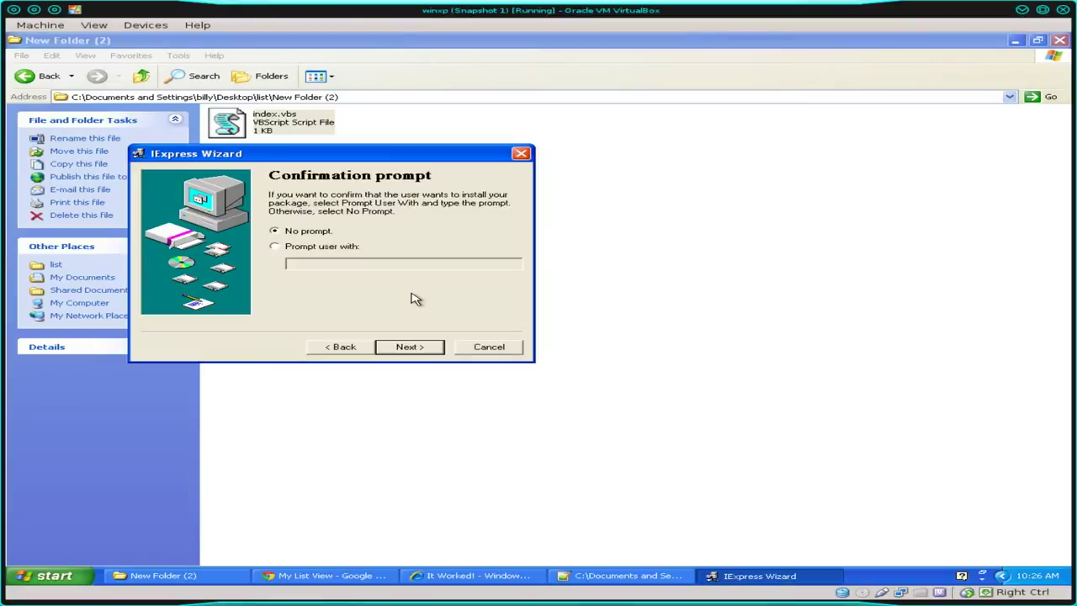
pyautogui.click(409, 348)
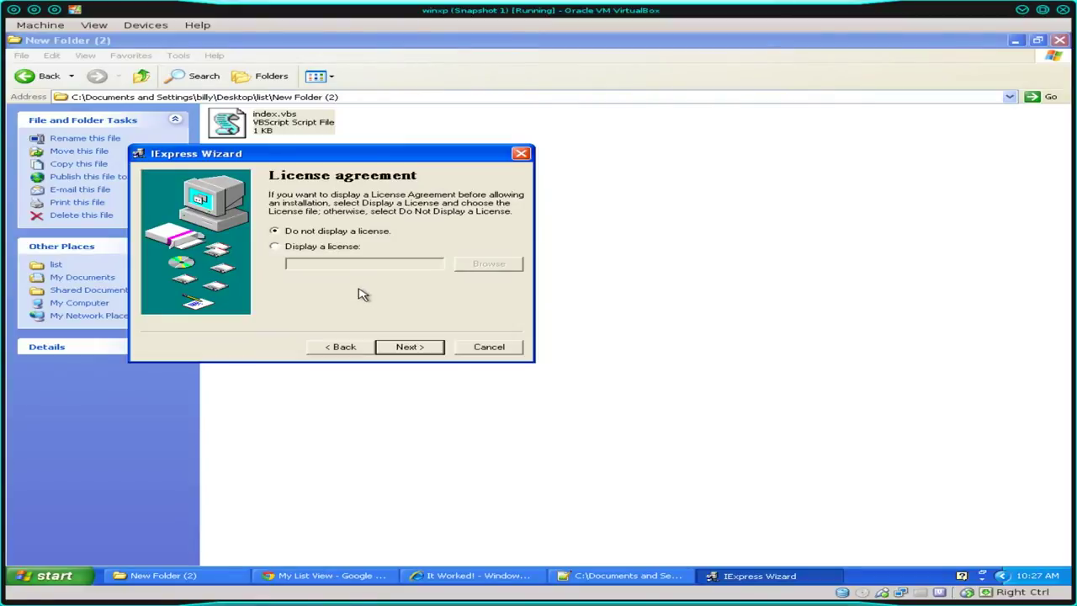
pyautogui.click(405, 347)
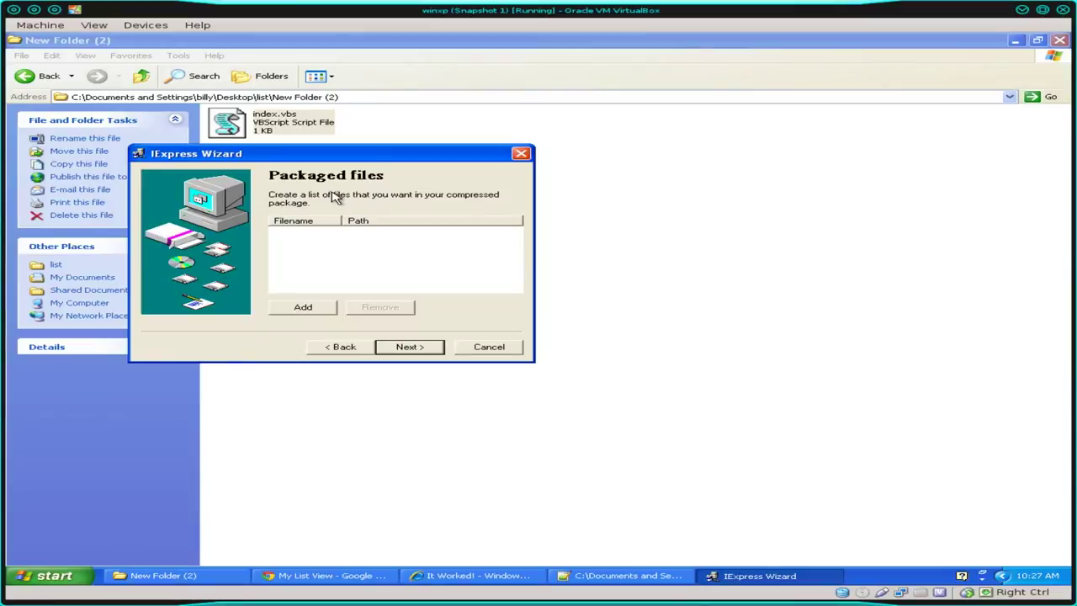
# Create an empty 1.bat file beside index.vbs in New Folder (2) and open it in Notepad.
pyautogui.click(656, 205)
pyautogui.rightClick(656, 205)
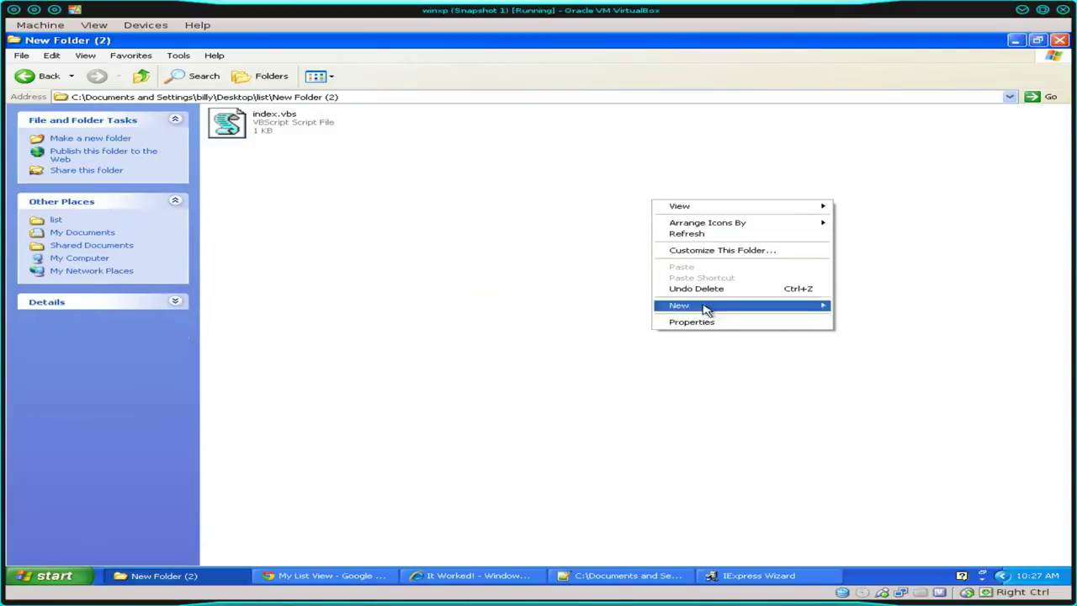
pyautogui.moveTo(707, 312)
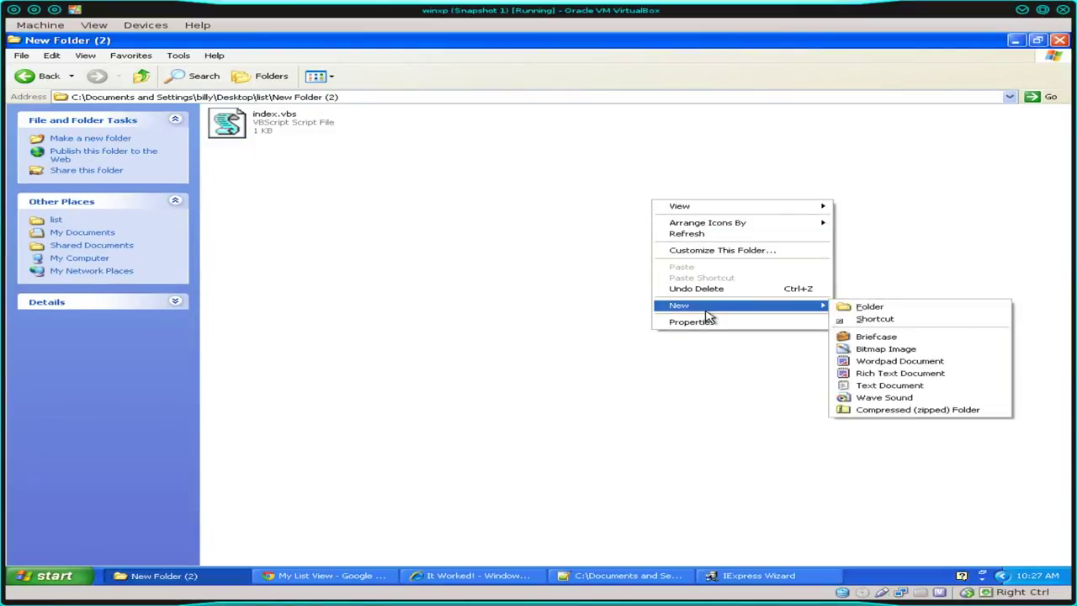
pyautogui.click(883, 387)
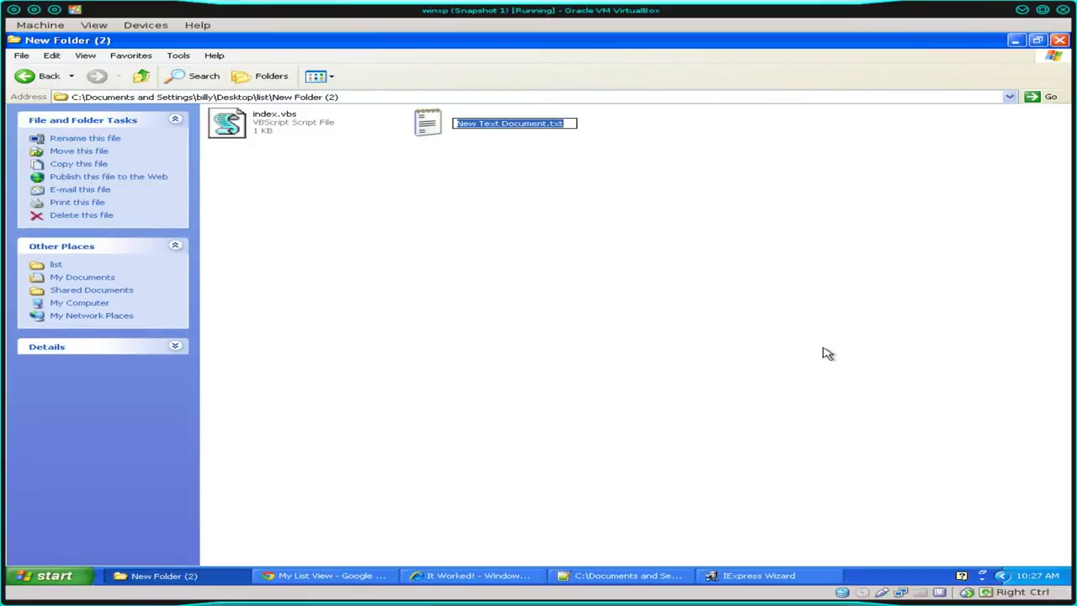
pyautogui.write('1.txt')
pyautogui.press('BackSpace')
pyautogui.write('at')
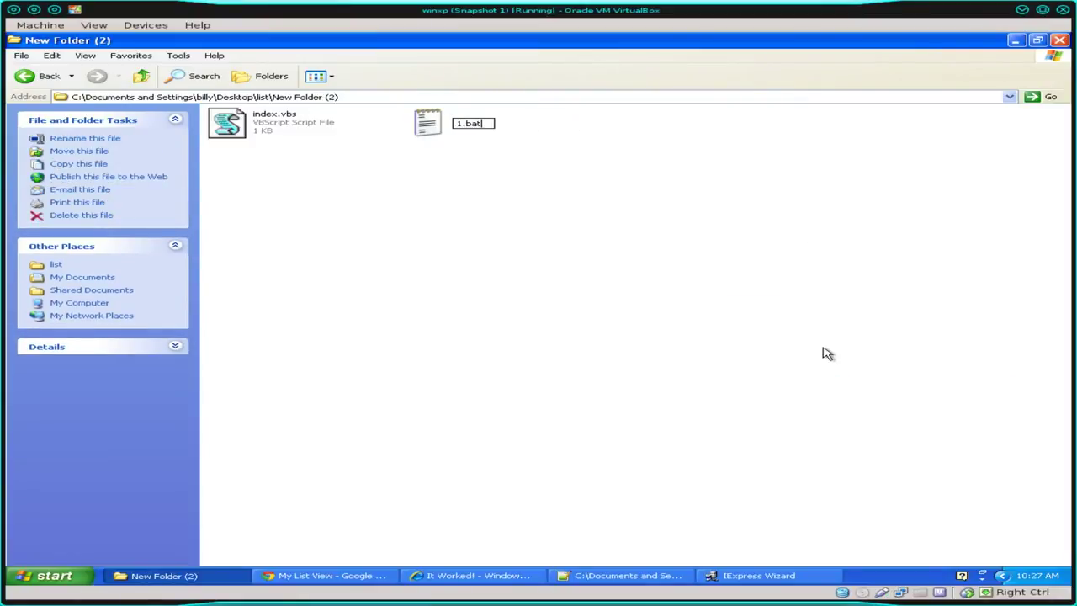
pyautogui.press('Return')
pyautogui.press('Return')
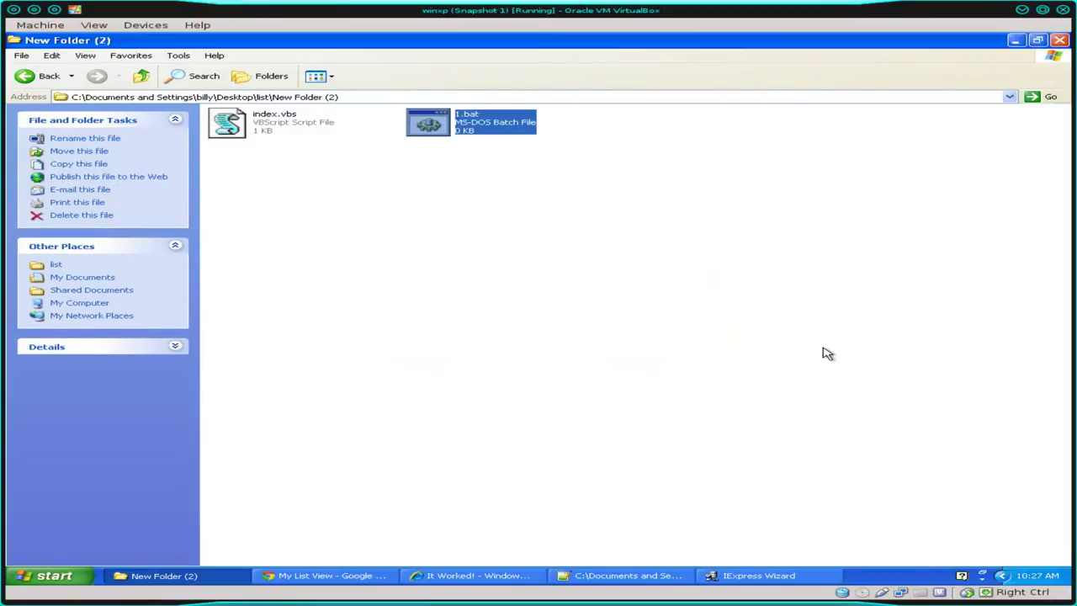
pyautogui.rightClick(510, 122)
pyautogui.click(543, 132)
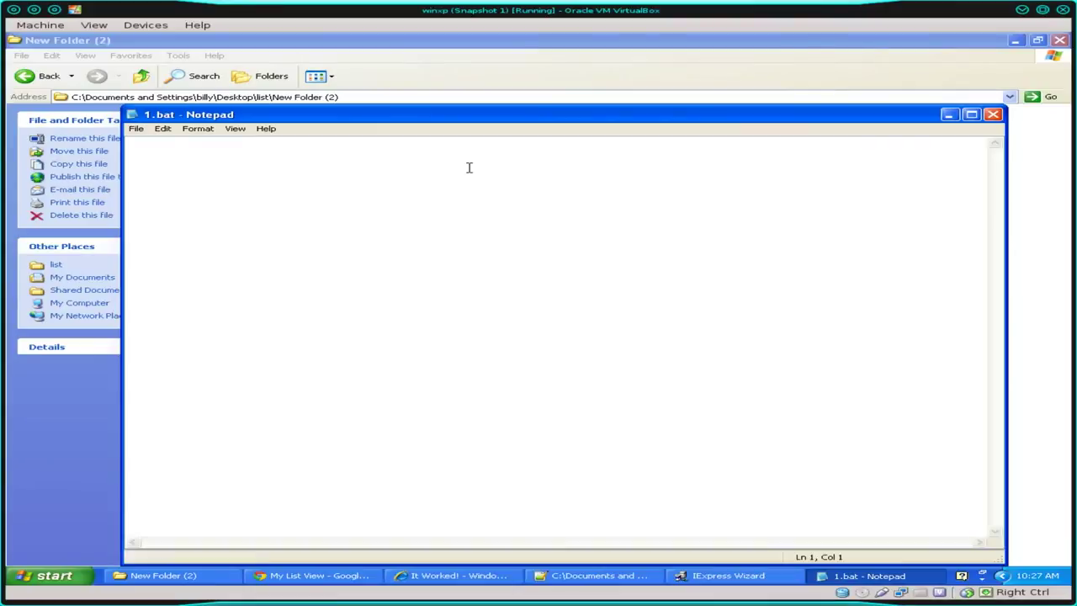
# Make 'index.vbs' the only line of 1.bat, removing the typed 'start ' prefix.
pyautogui.write('start index.vbs')
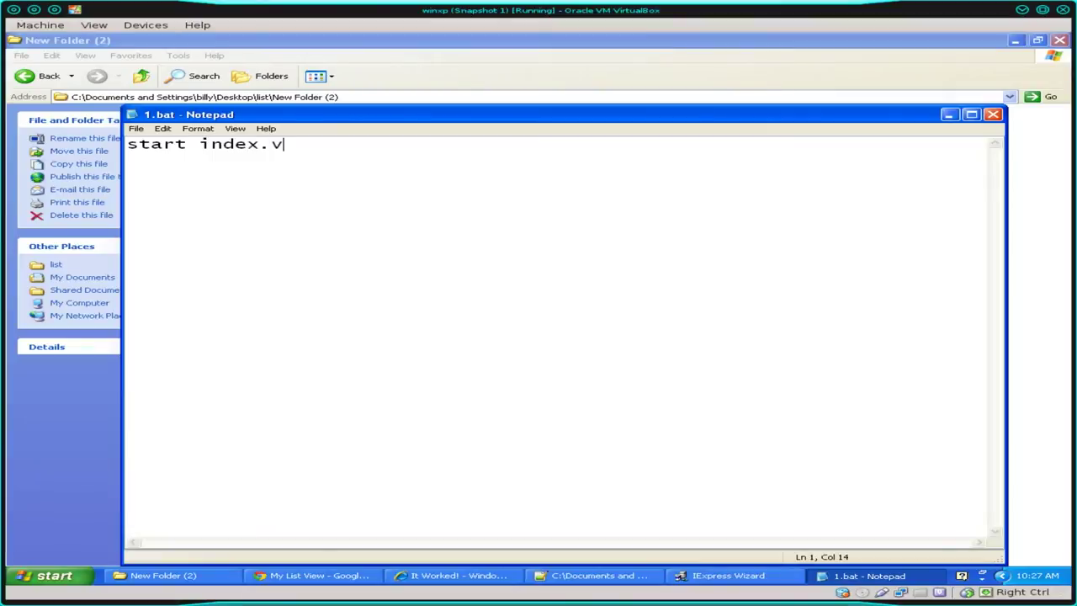
pyautogui.press('Home')
pyautogui.press('Delete')
pyautogui.press('Delete')
pyautogui.press('Delete')
pyautogui.press('Delete')
pyautogui.press('Delete')
pyautogui.press('Delete')
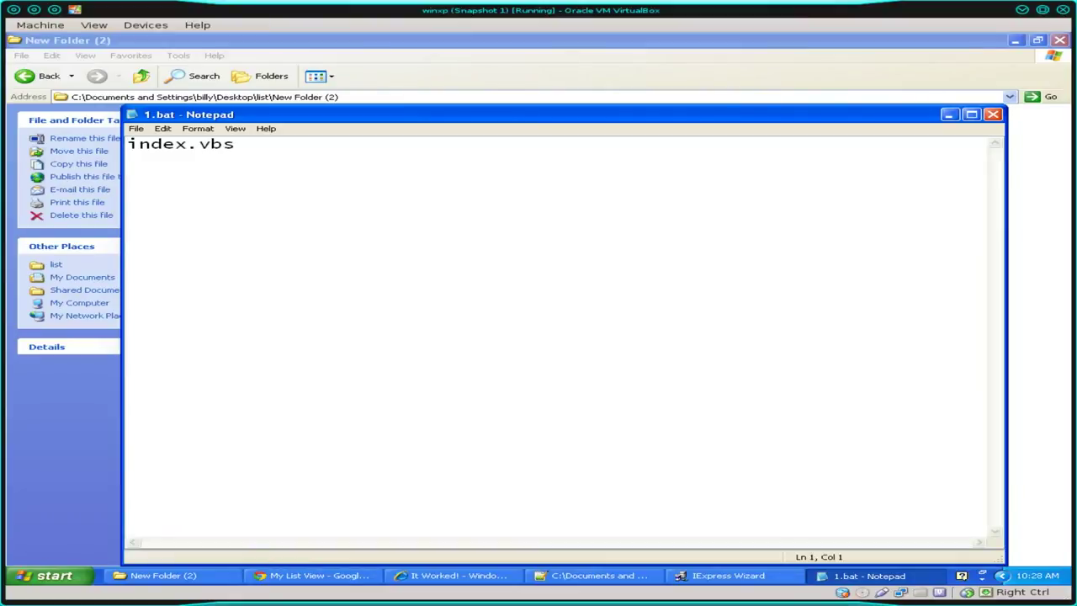
# Launch a cmd console and a command.com console from Run, correcting the misspelled 'commnad'.
pyautogui.press('super+r')
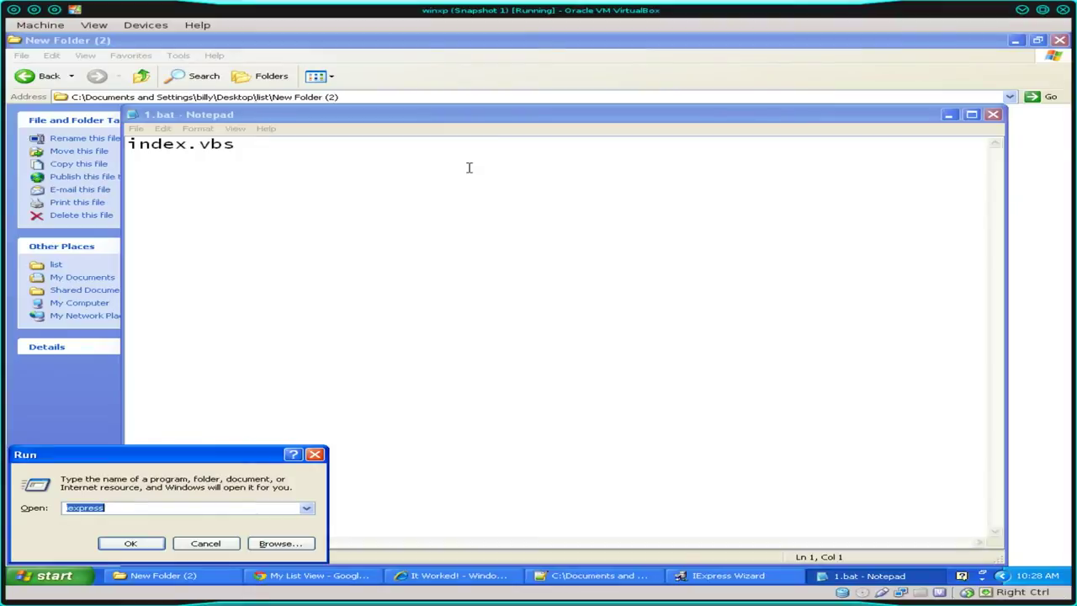
pyautogui.write('cmd')
pyautogui.press('Return')
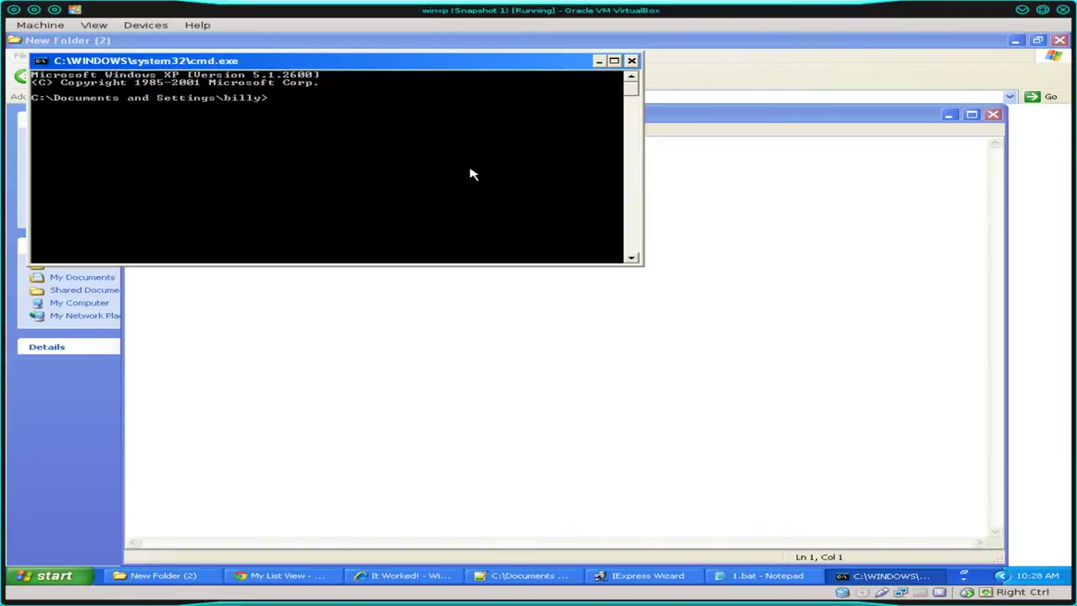
pyautogui.press('super+r')
pyautogui.write('commnad')
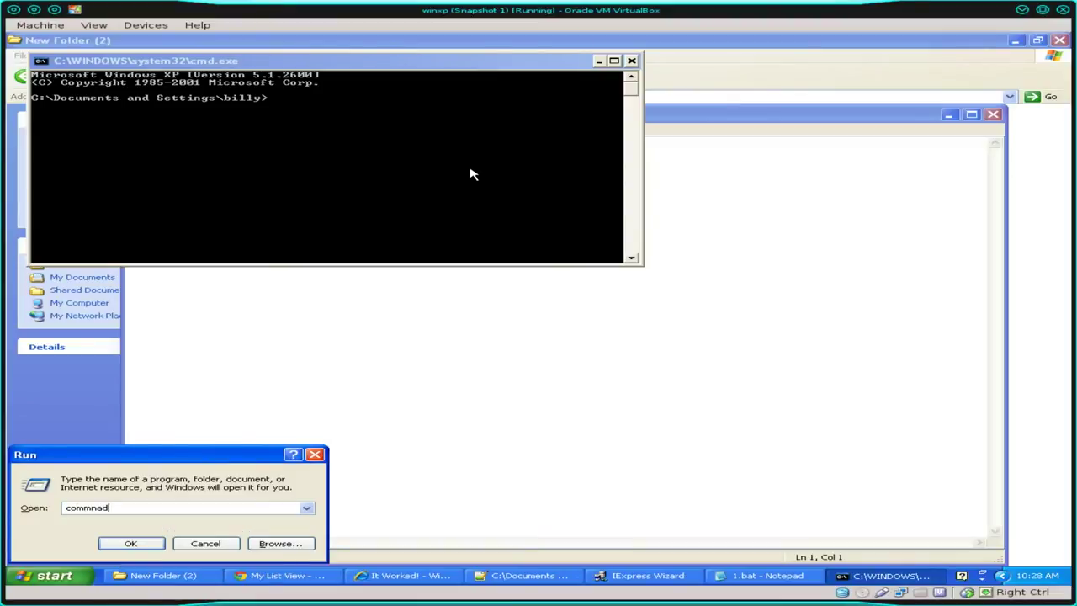
pyautogui.press('Return')
pyautogui.press('Return')
pyautogui.write('command')
pyautogui.press('Return')
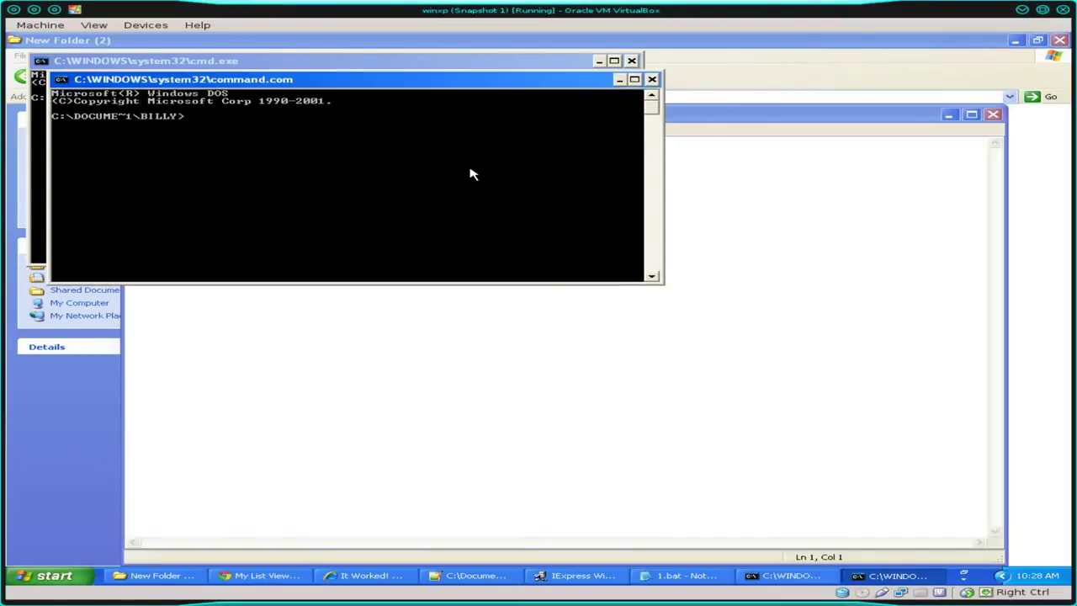
# Arrange the two consoles, switch focus between them, and close the cmd.exe console.
pyautogui.moveTo(385, 81); pyautogui.dragTo(358, 264)
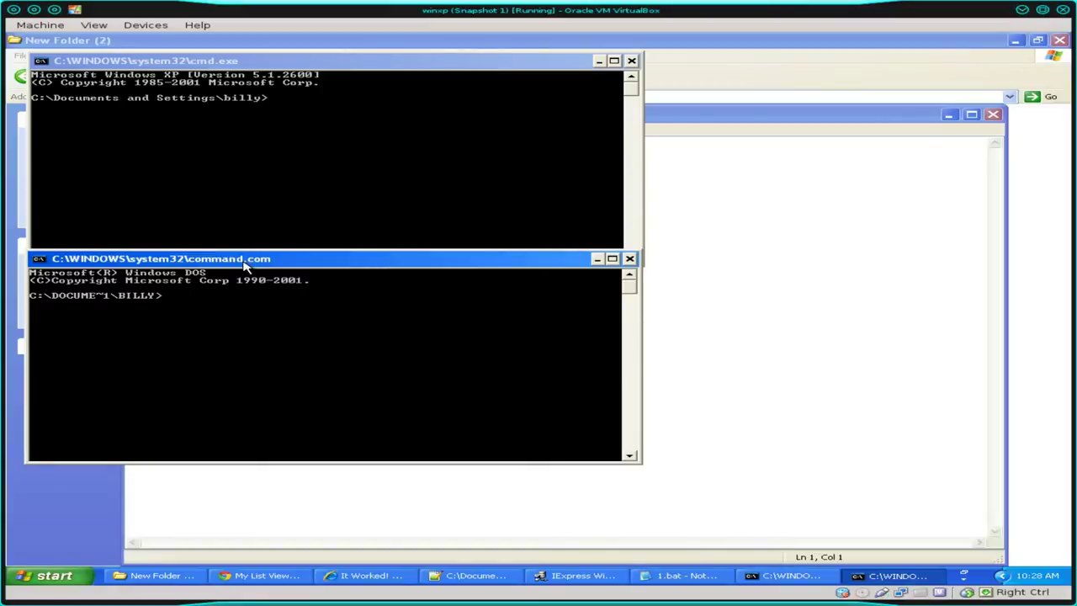
pyautogui.click(280, 171)
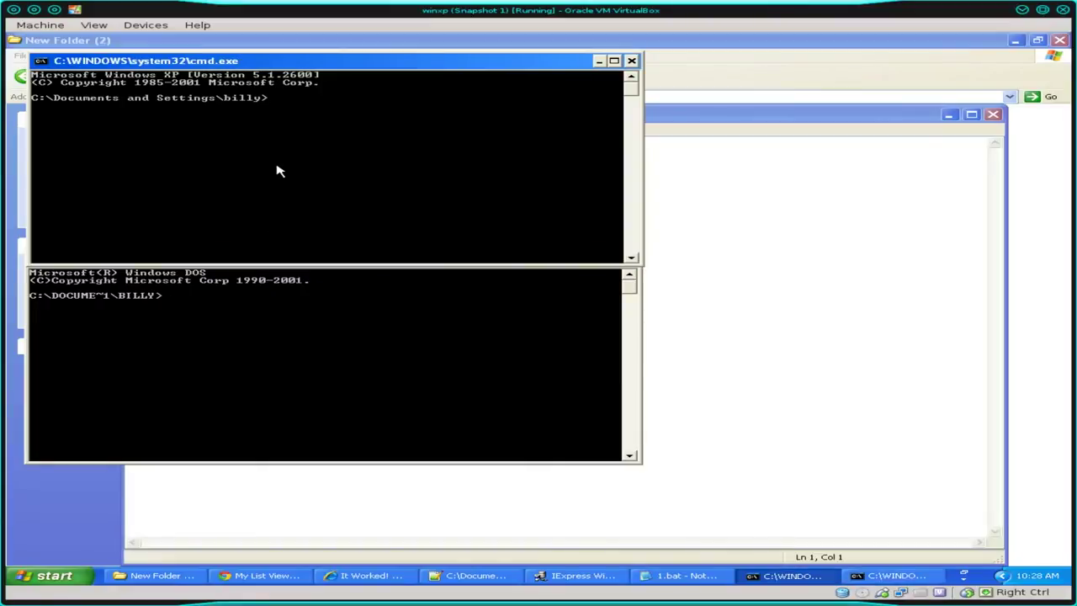
pyautogui.click(283, 346)
pyautogui.click(286, 226)
pyautogui.click(283, 379)
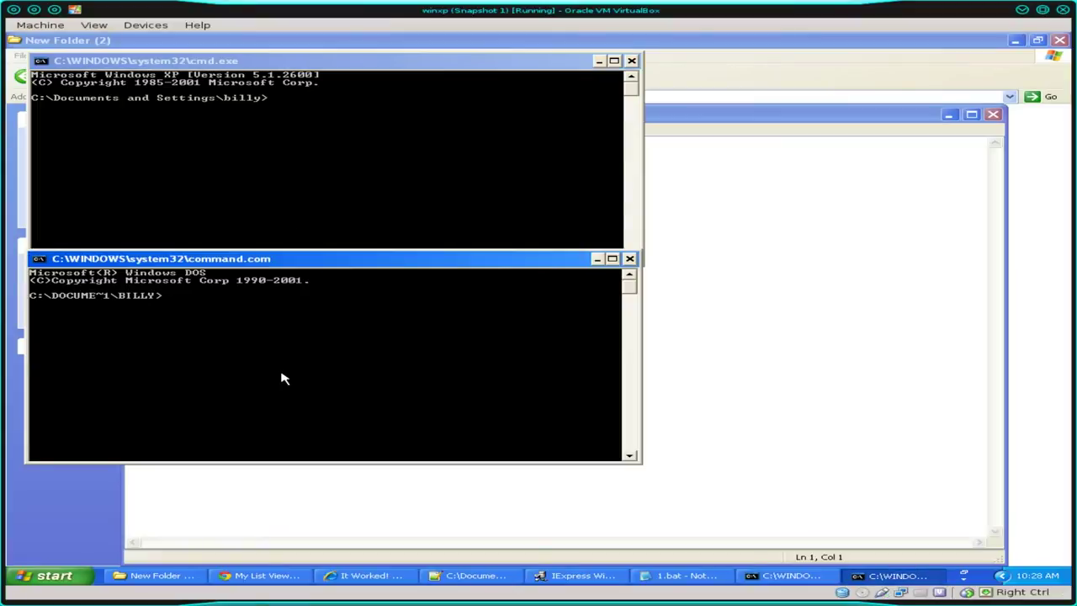
pyautogui.click(291, 205)
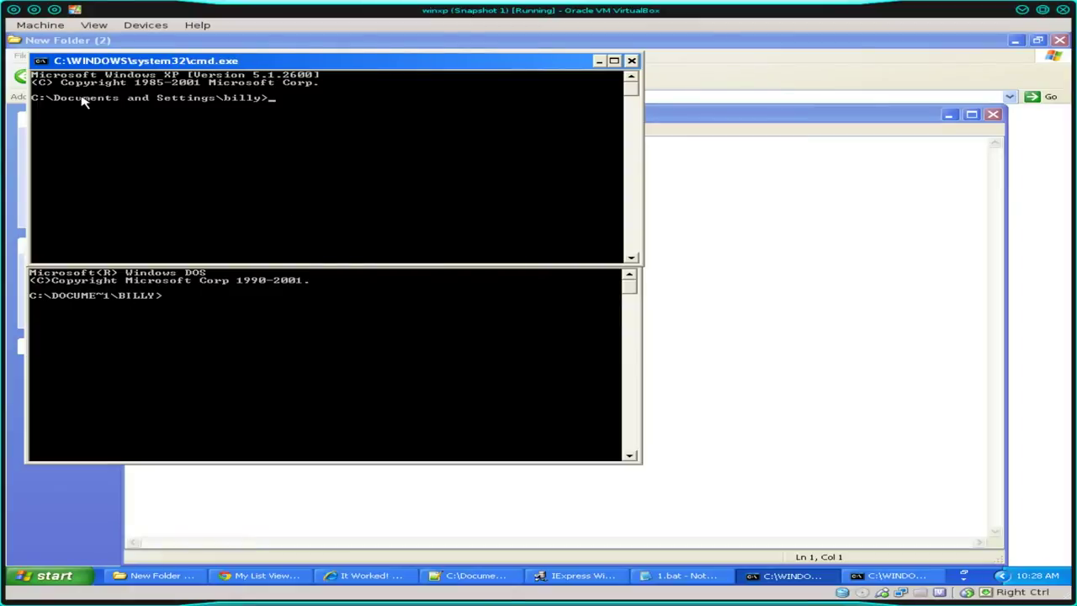
pyautogui.click(84, 296)
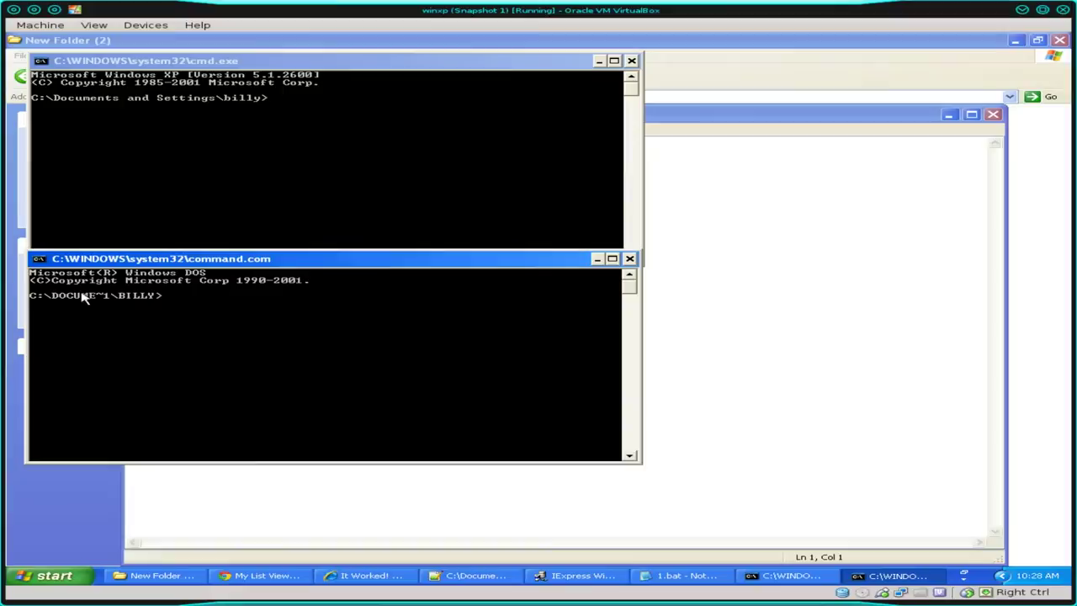
pyautogui.click(629, 259)
# Force-end the stuck command.com console and prefix the 1.bat line with 'cmd /c'.
pyautogui.click(631, 60)
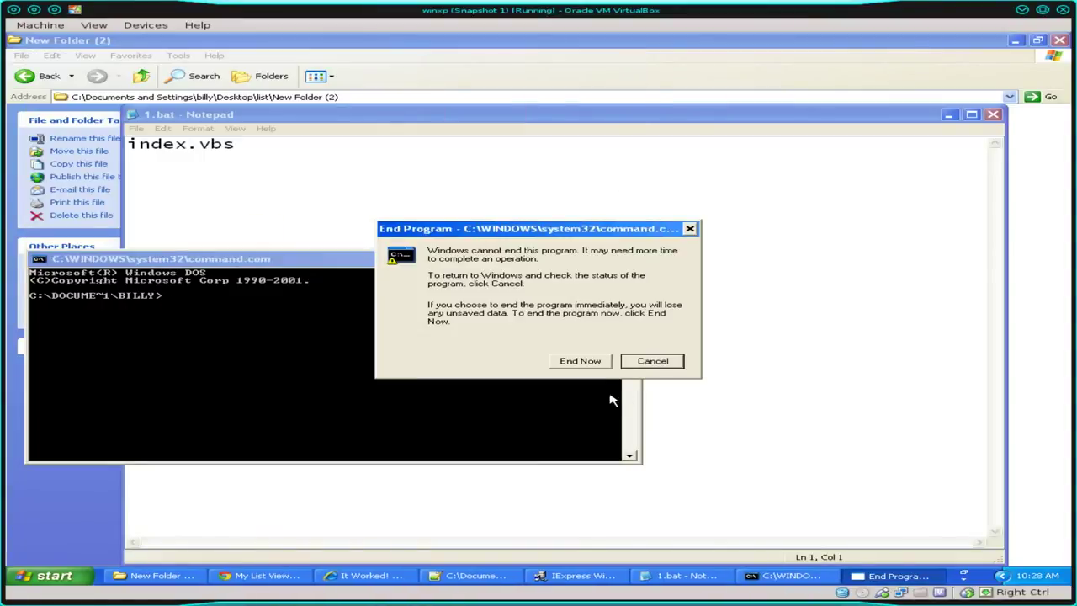
pyautogui.click(579, 361)
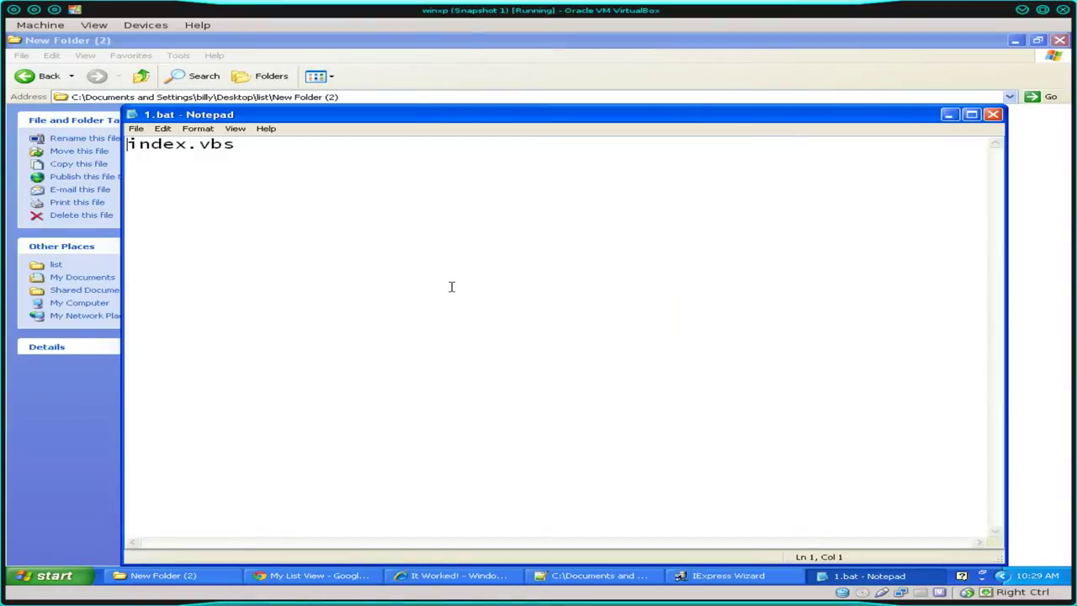
pyautogui.write('cmd /')
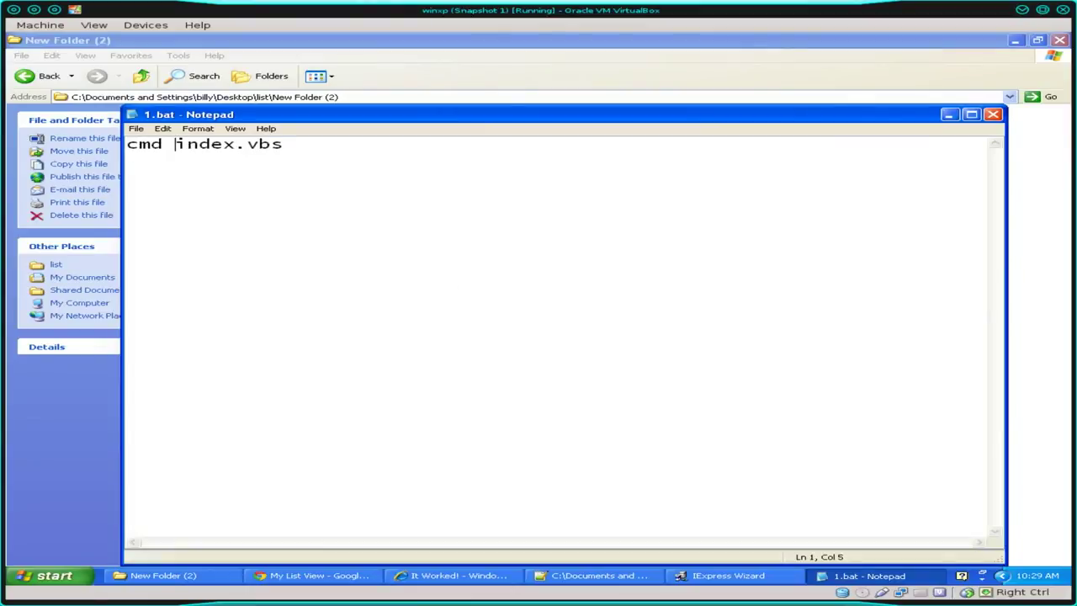
pyautogui.write('c')
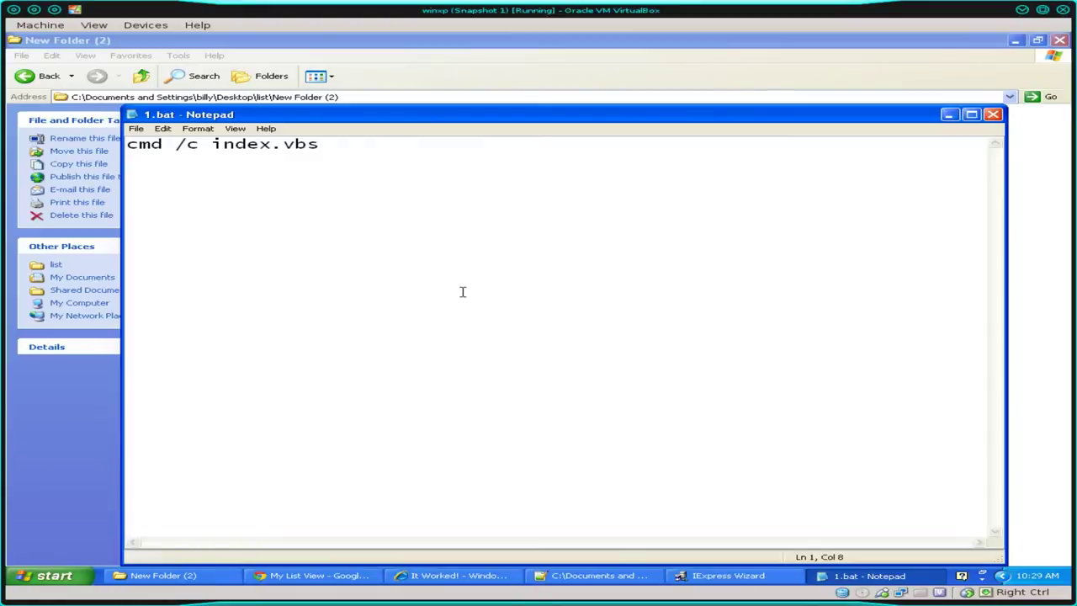
pyautogui.press('Home')
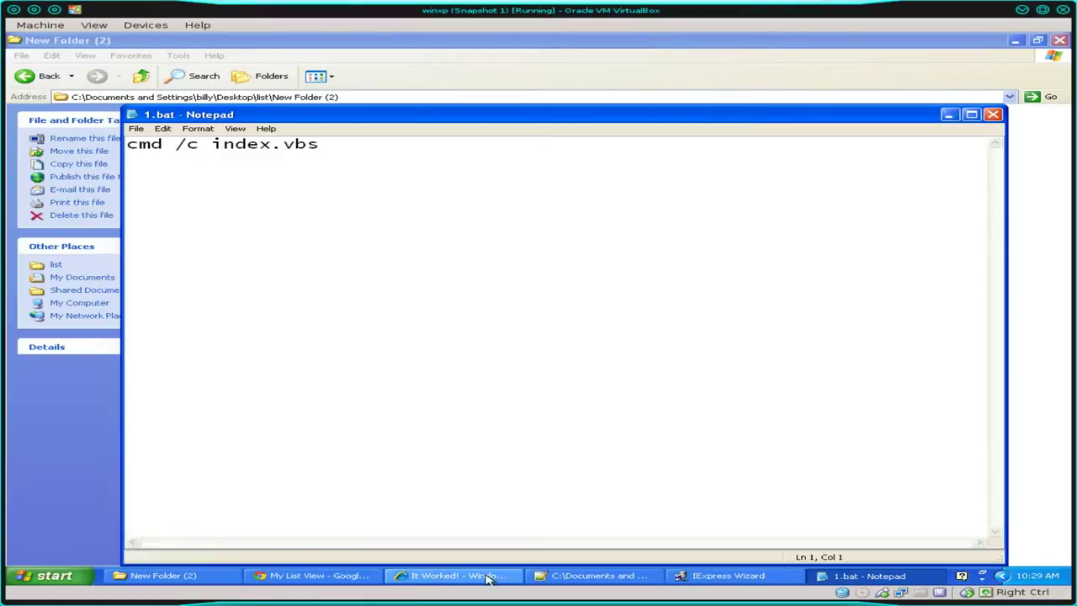
# In IExpress, browse to Desktop > list > New Folder (2) and select both 1.bat and index.vbs.
pyautogui.click(715, 577)
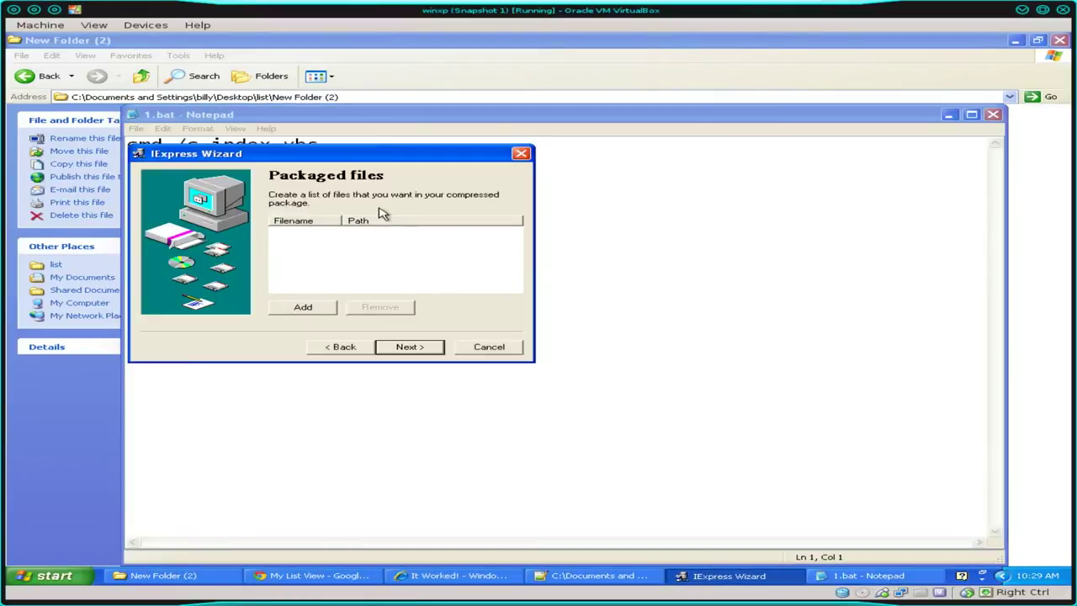
pyautogui.click(324, 308)
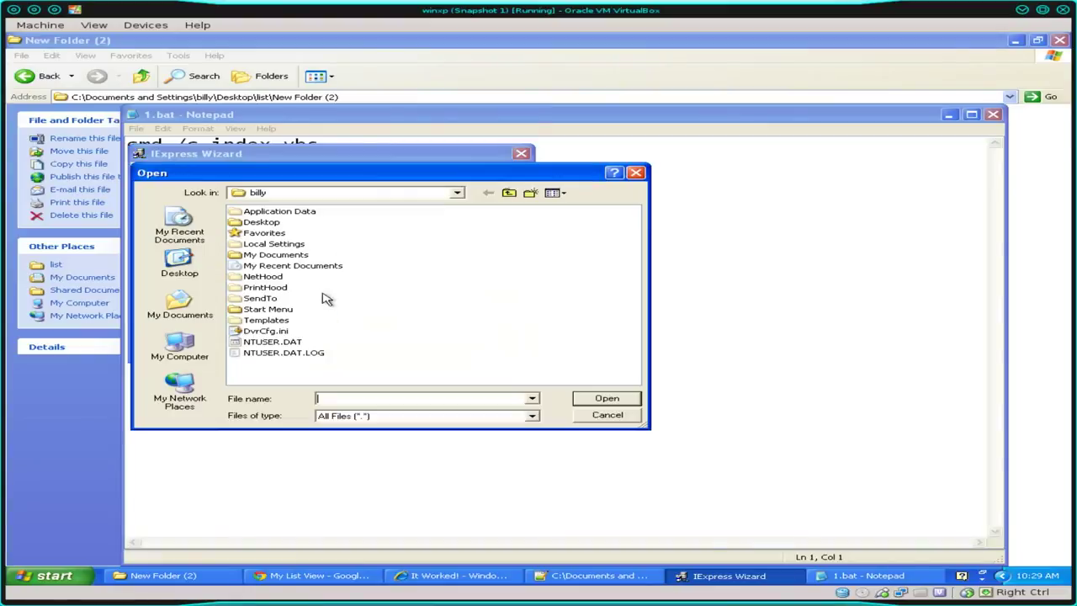
pyautogui.doubleClick(261, 224)
pyautogui.doubleClick(253, 213)
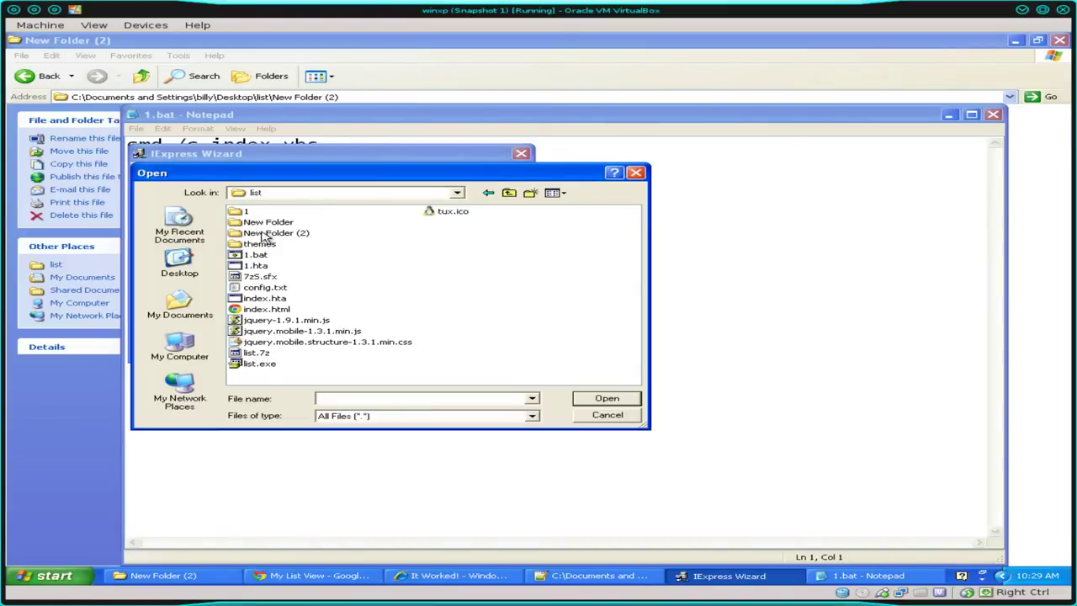
pyautogui.doubleClick(260, 244)
pyautogui.click(510, 192)
pyautogui.doubleClick(277, 233)
pyautogui.hotkey('ctrl', 'a')
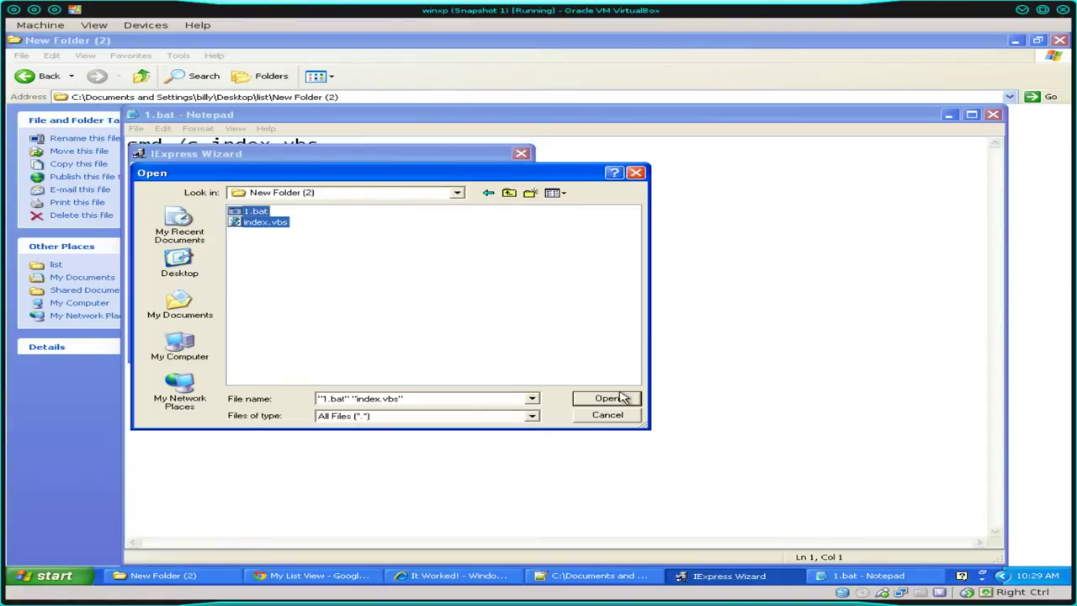
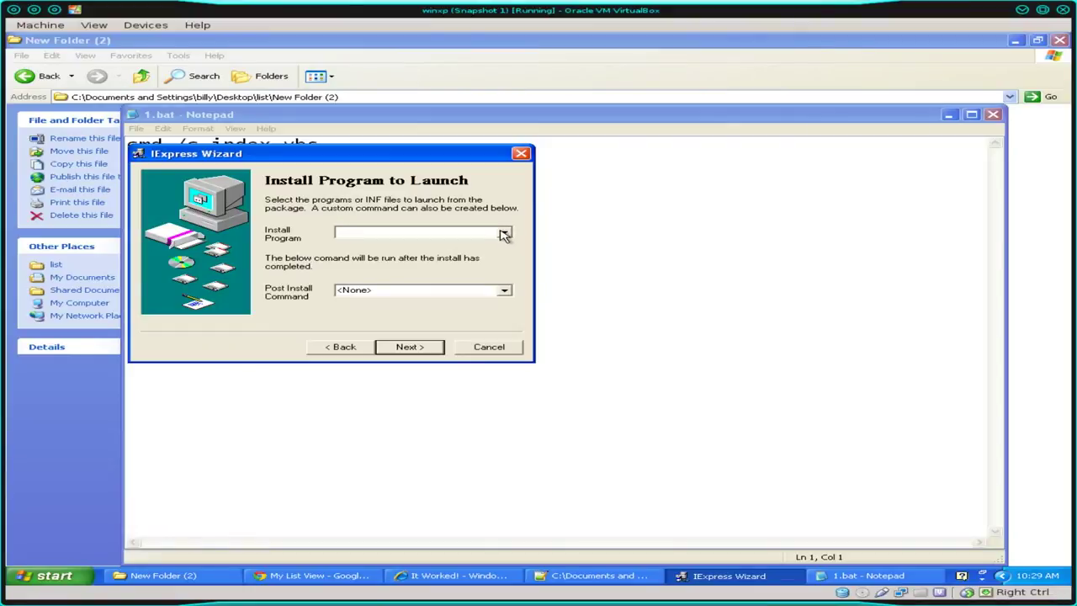
# Expand the Install Program list to show the packaged files, including 1.bat.
pyautogui.click(503, 235)
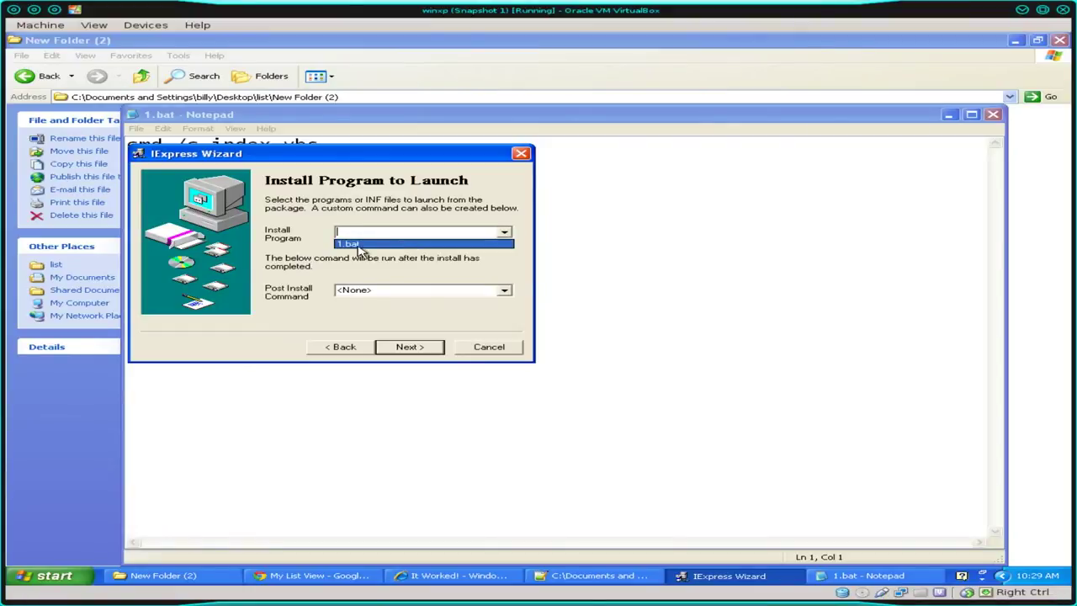
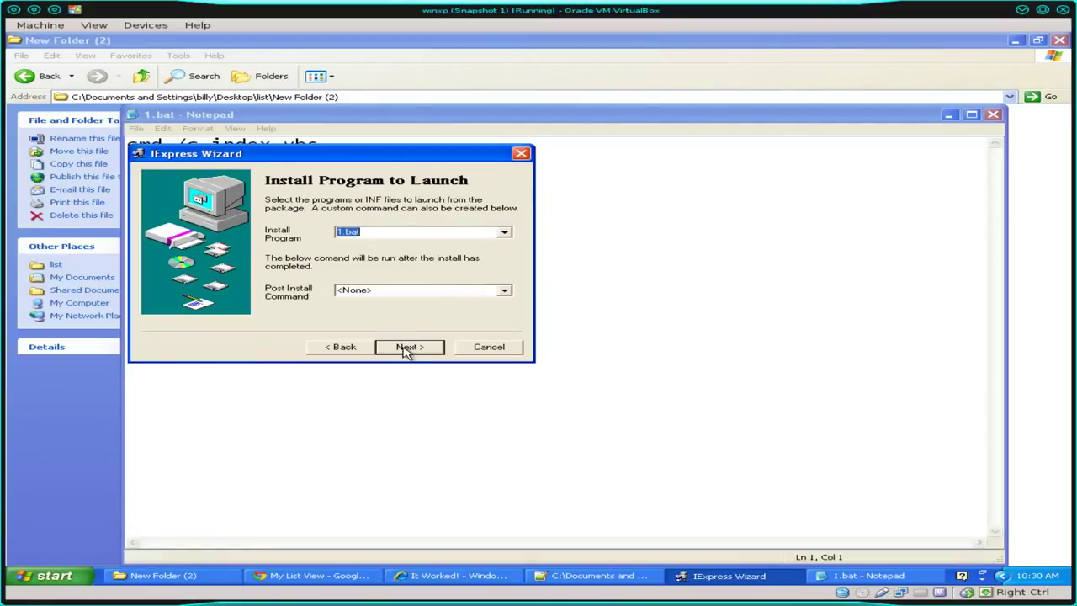
# Keep 1.bat as the install program and the Default window display setting.
pyautogui.click(405, 349)
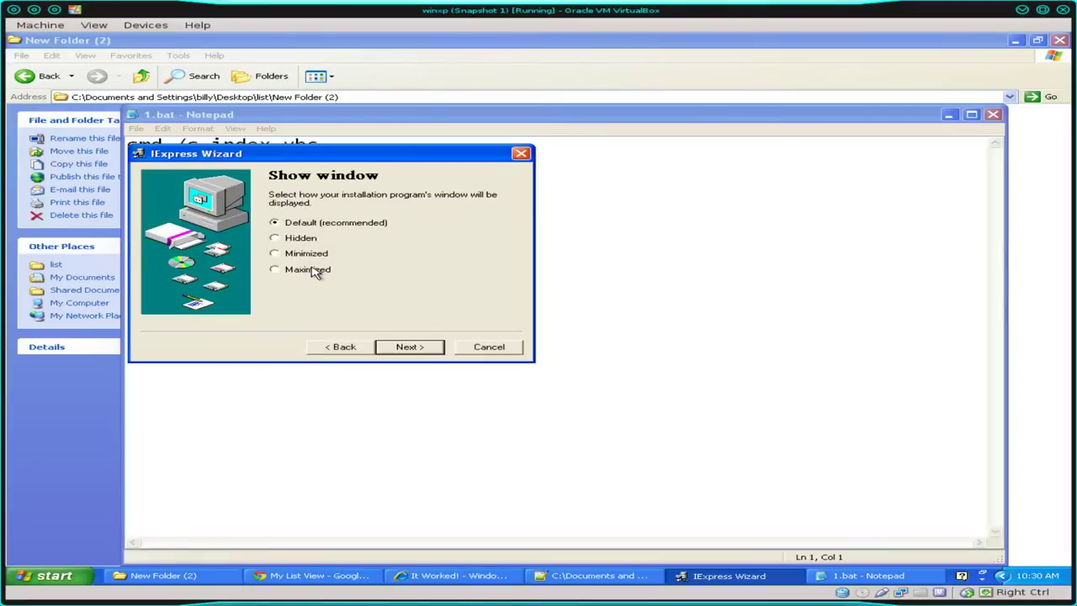
pyautogui.click(410, 348)
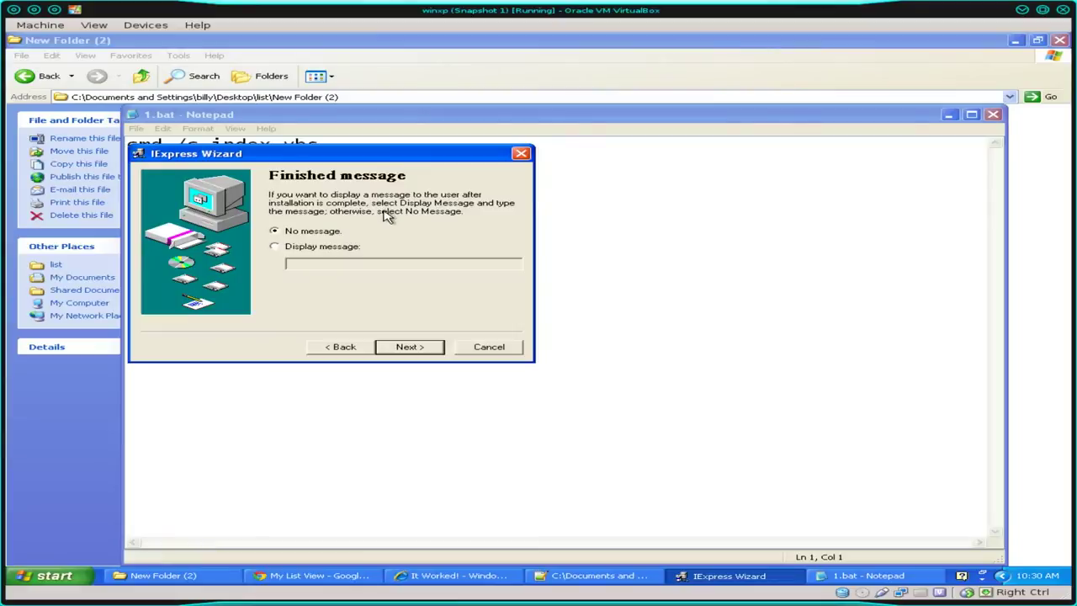
# Skip the finished message, target the package as 'list' in New Folder (2), and hide the extraction animation.
pyautogui.click(412, 352)
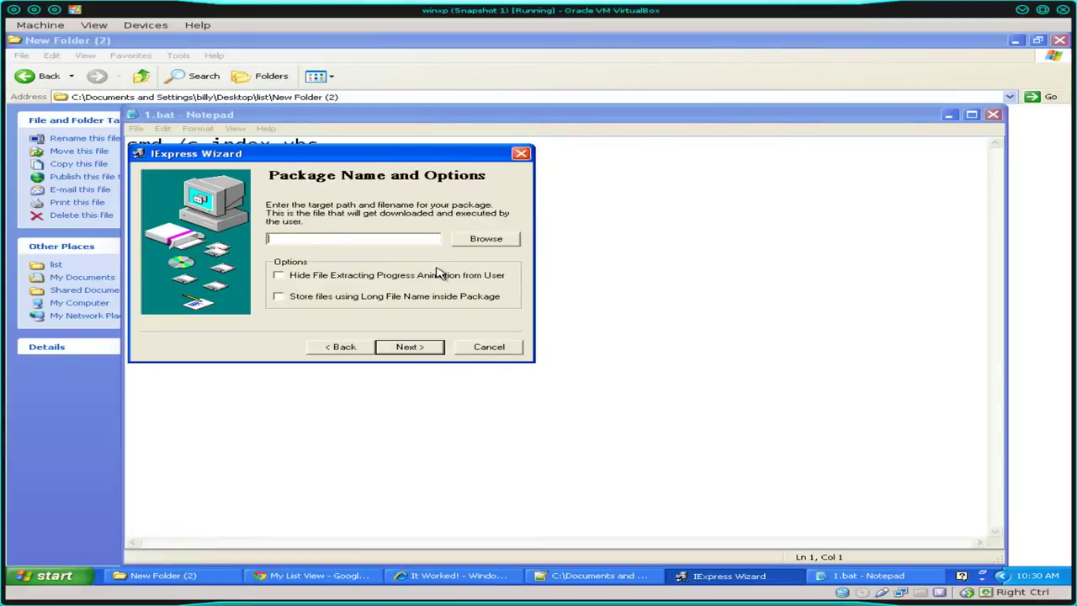
pyautogui.click(477, 240)
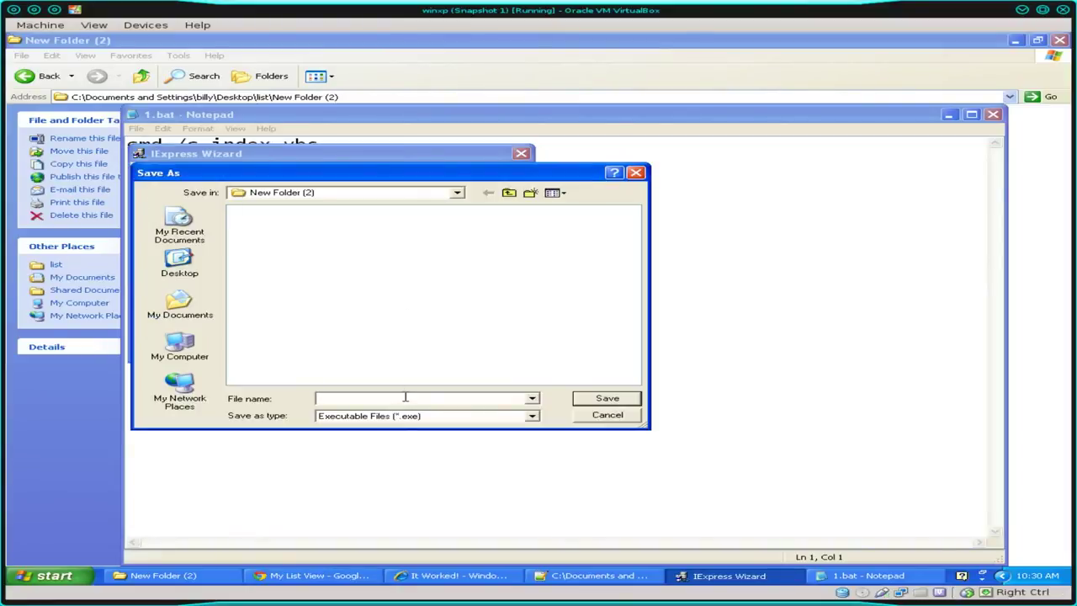
pyautogui.write('i')
pyautogui.write('list')
pyautogui.click(624, 402)
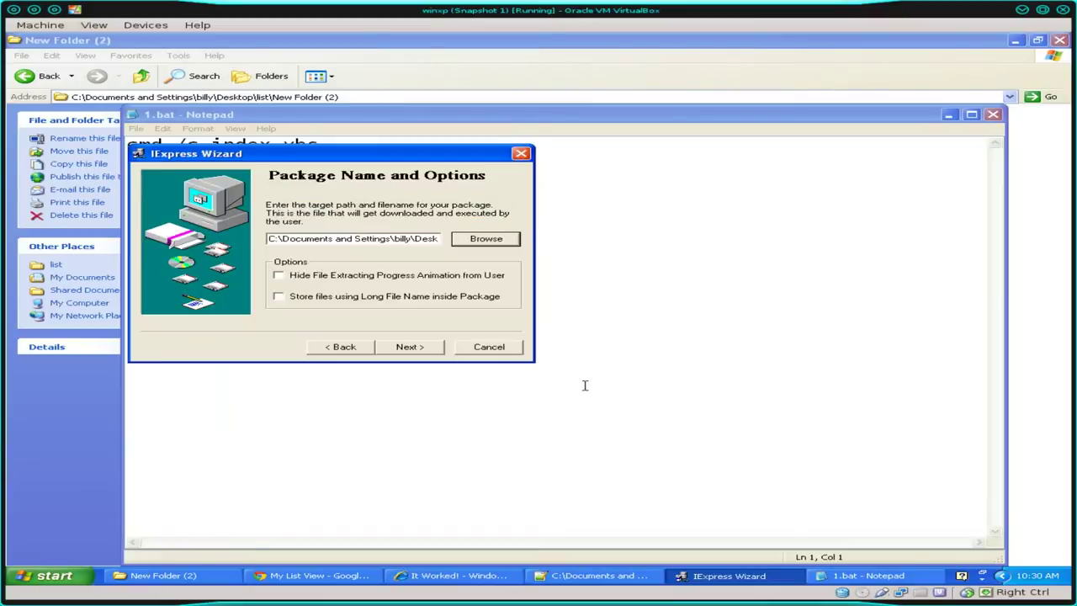
pyautogui.click(280, 278)
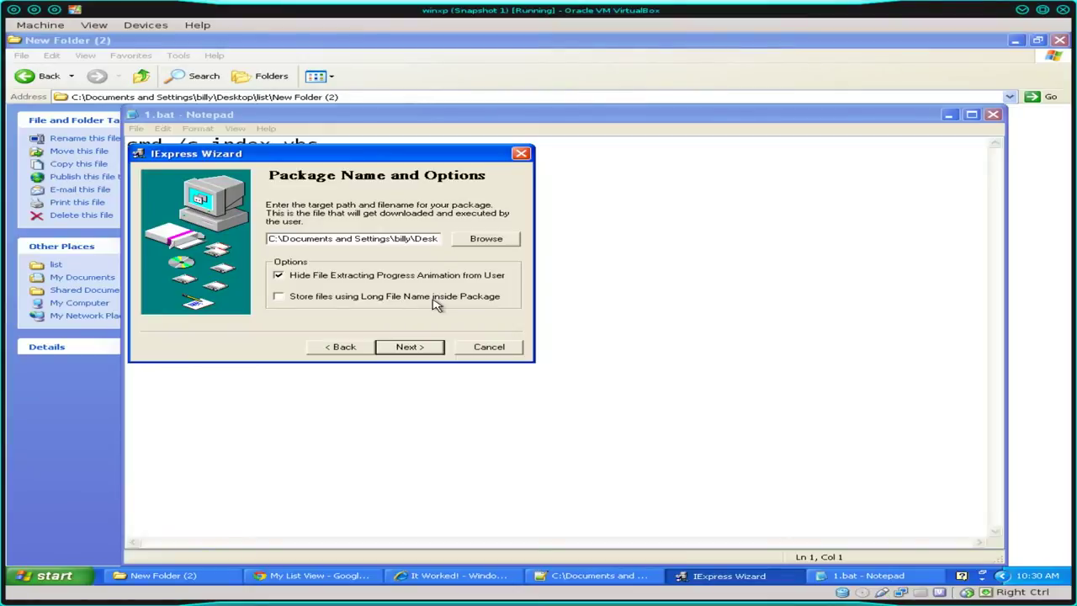
pyautogui.click(283, 300)
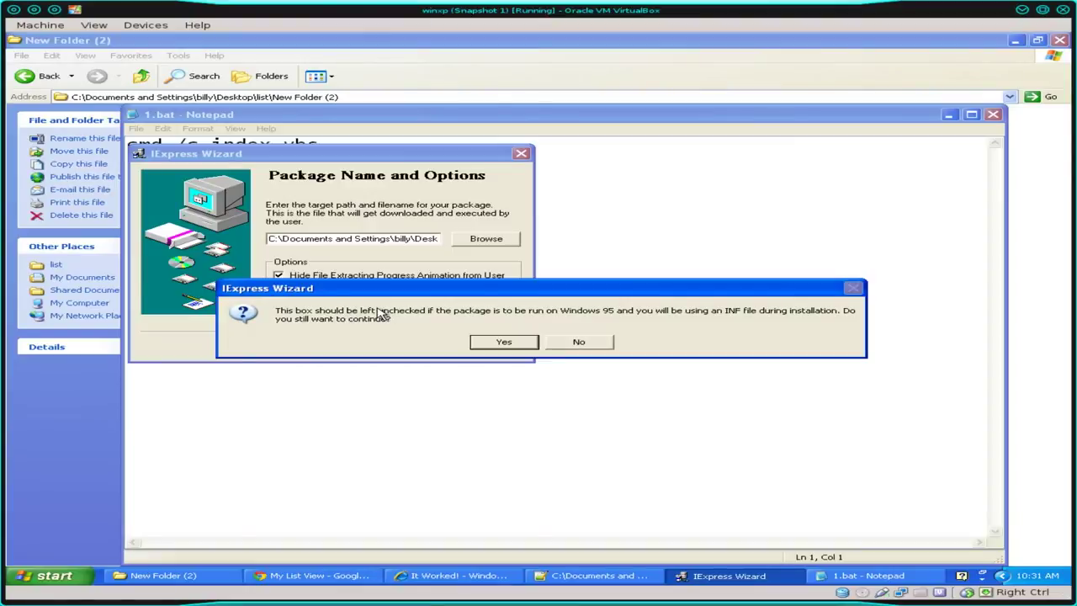
pyautogui.click(578, 345)
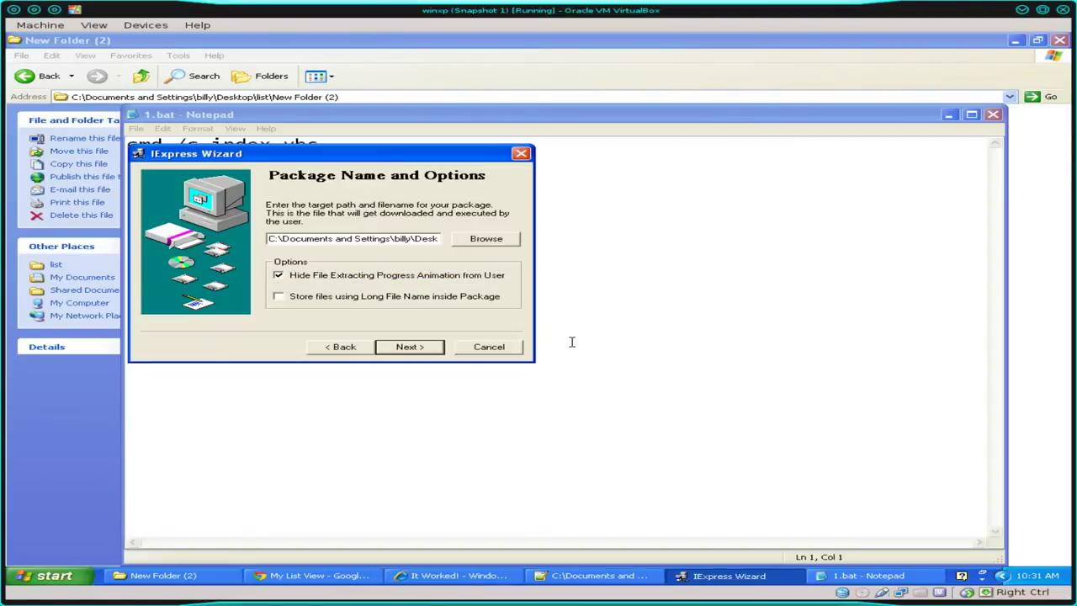
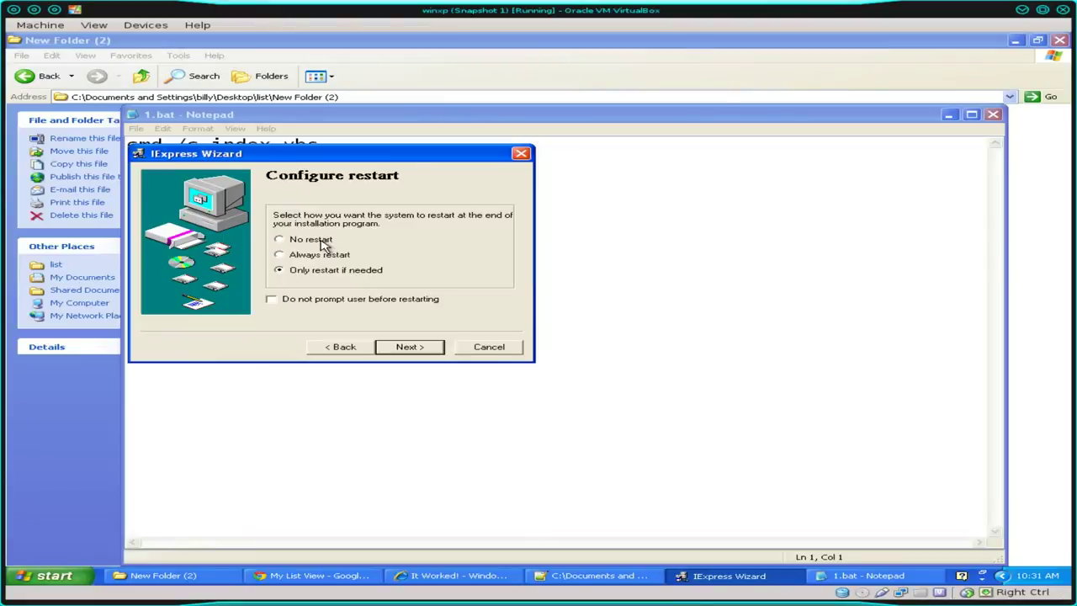
# Set the package to No restart and advance to the Save Self Extraction Directive page.
pyautogui.click(320, 244)
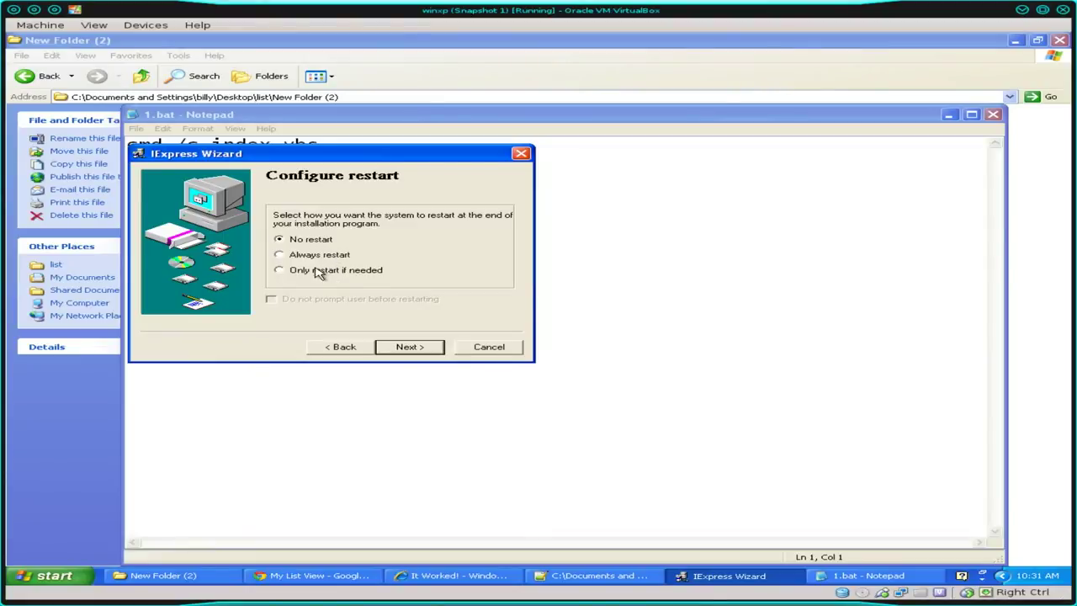
pyautogui.click(403, 354)
pyautogui.click(403, 354)
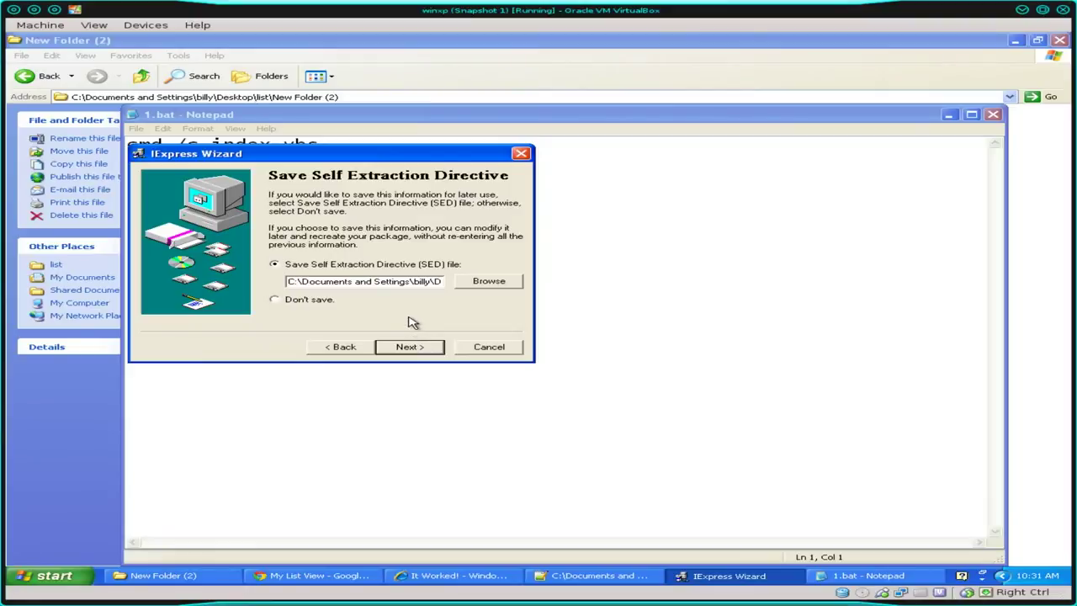
# Build the list.EXE package, then step back one page and build it again.
pyautogui.click(411, 347)
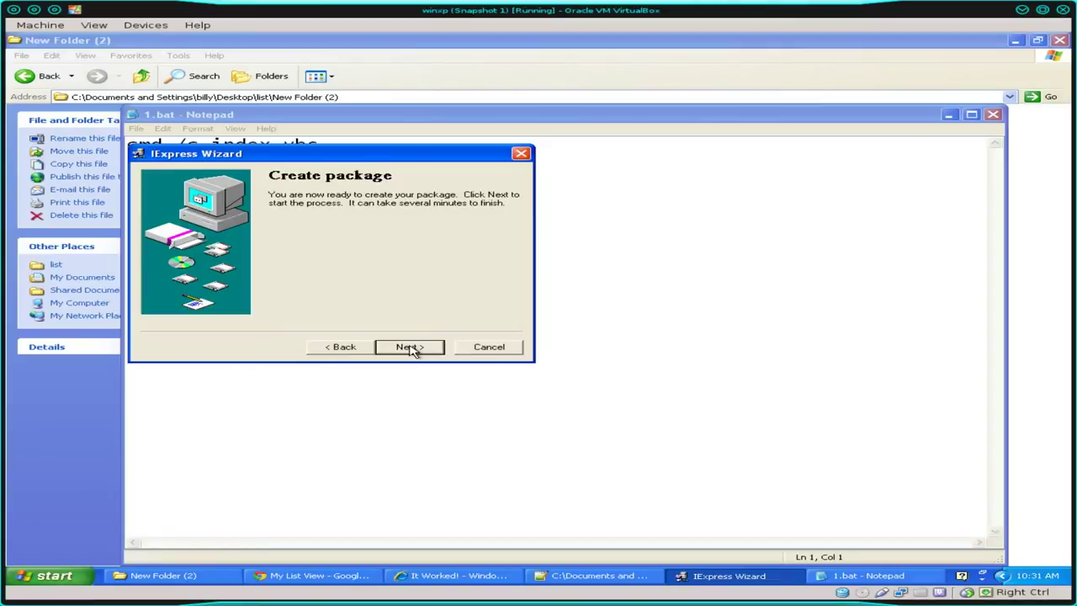
pyautogui.click(412, 348)
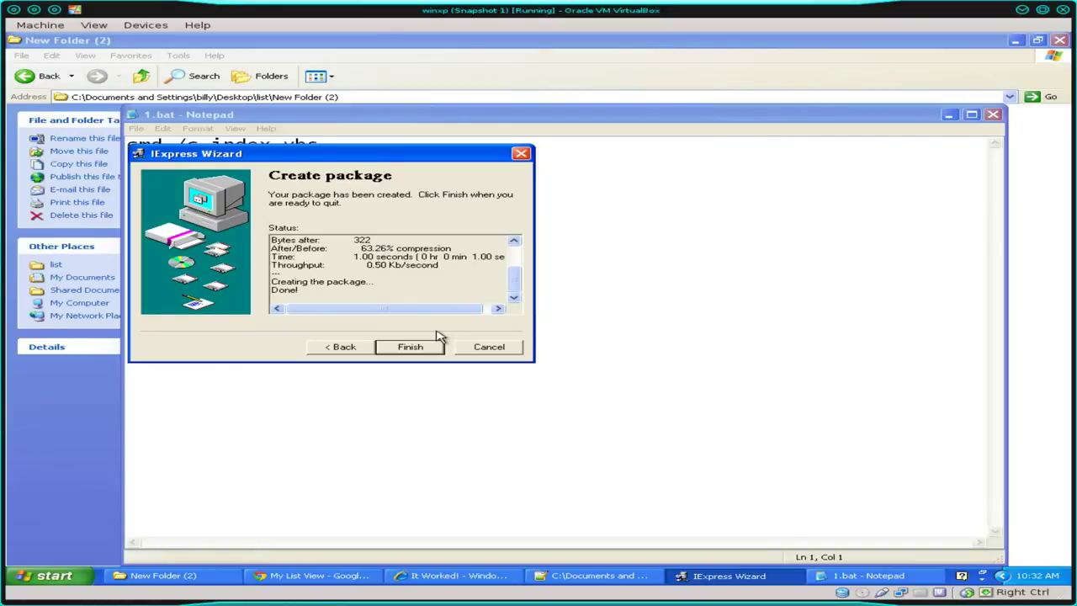
pyautogui.click(349, 352)
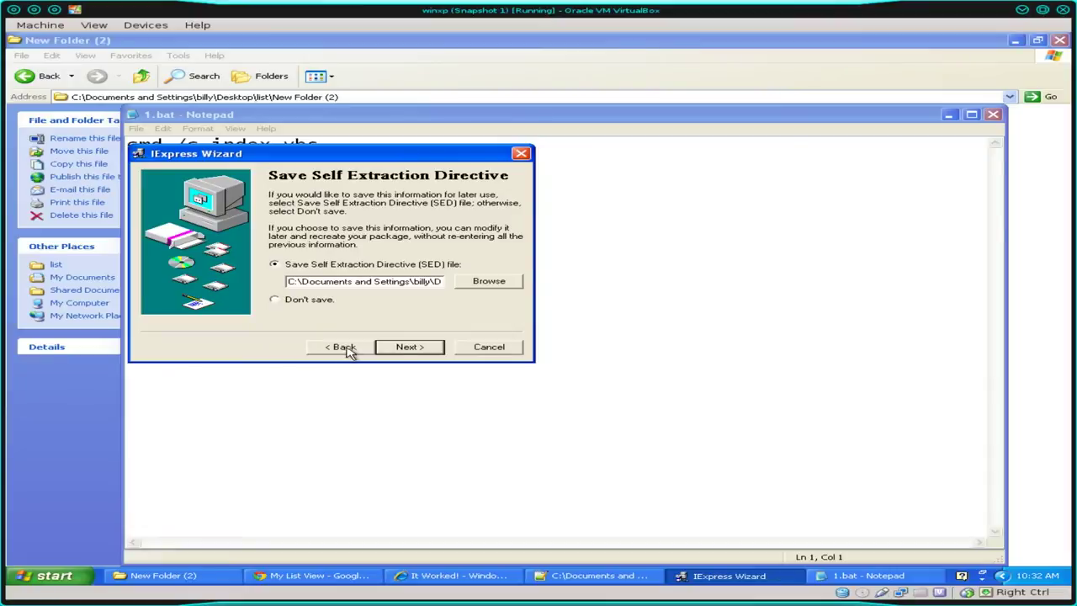
pyautogui.click(425, 350)
pyautogui.click(425, 351)
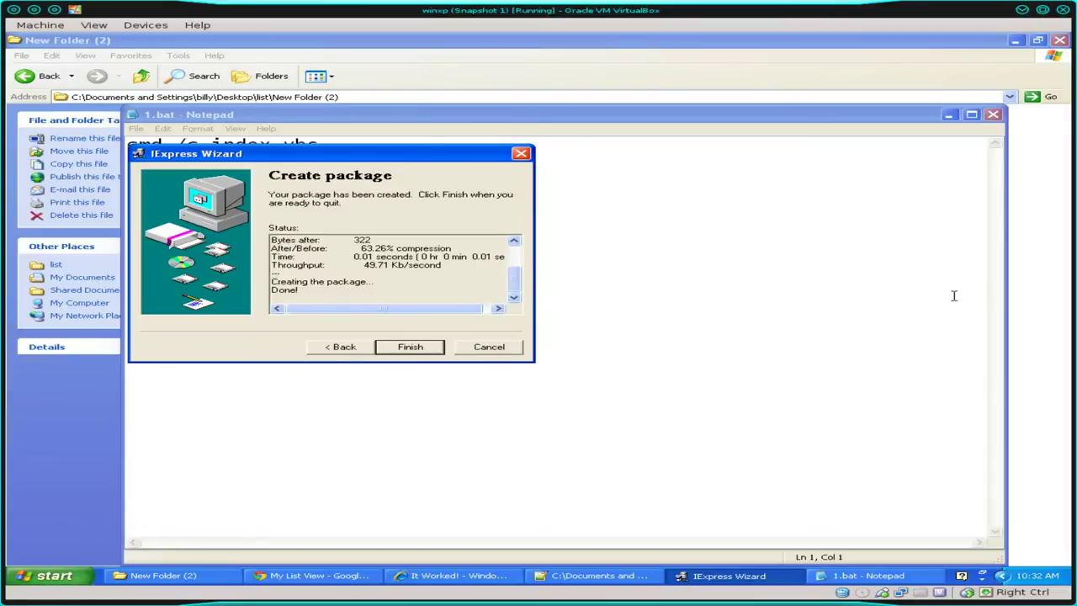
pyautogui.click(1025, 308)
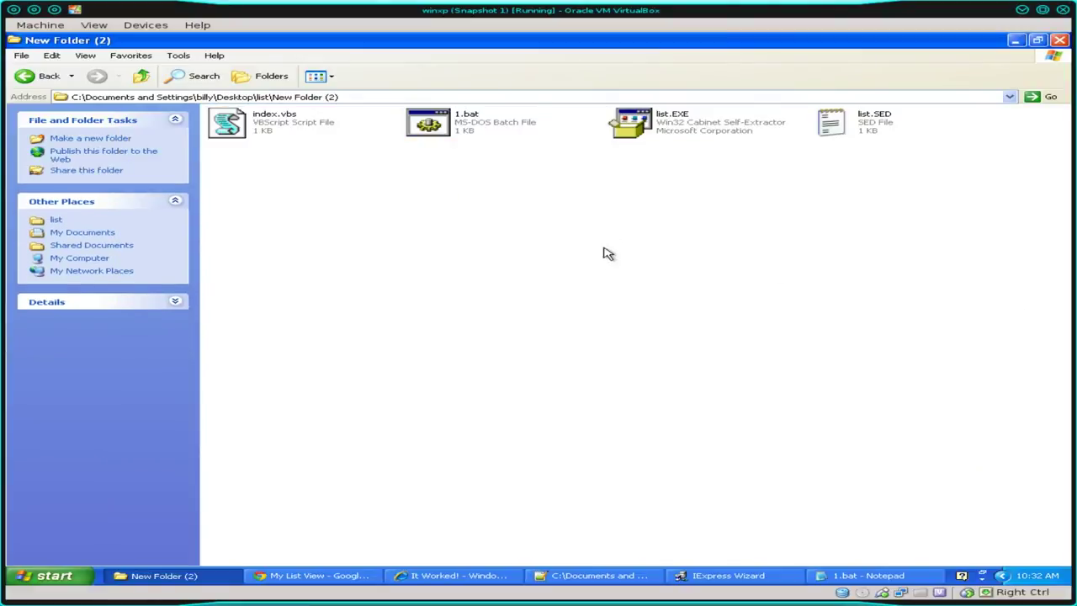
pyautogui.doubleClick(831, 122)
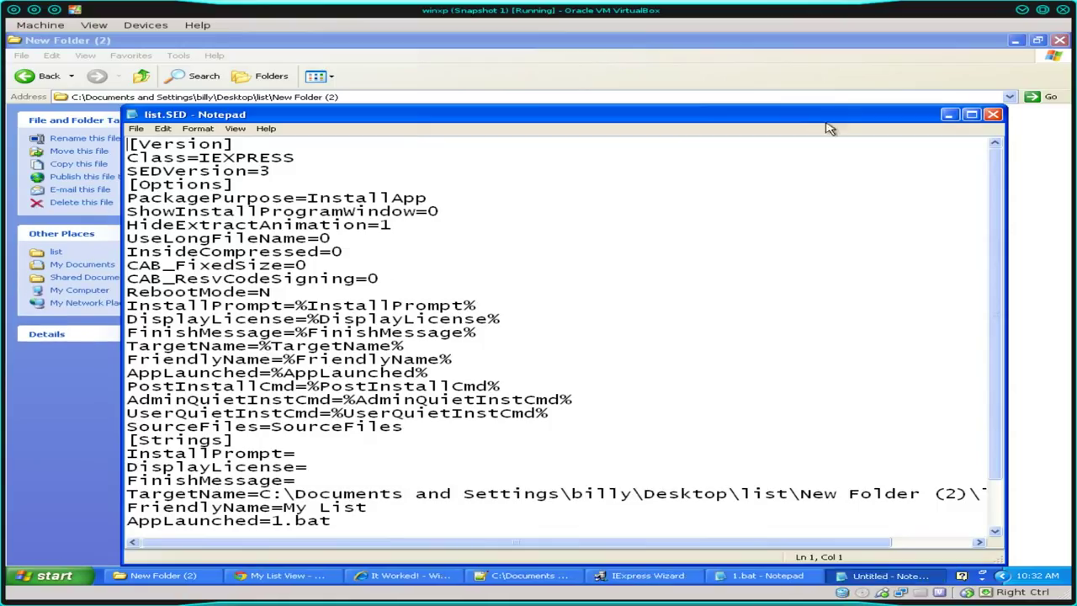
pyautogui.scroll(-2, 375, 249)
pyautogui.scroll(2, 374, 249)
pyautogui.click(993, 114)
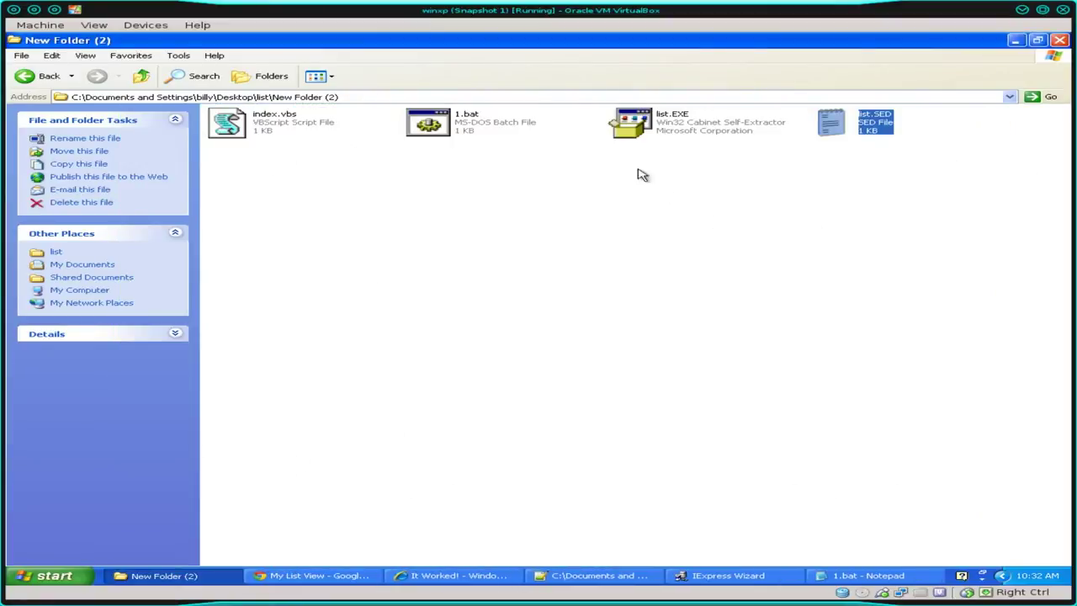
pyautogui.click(684, 126)
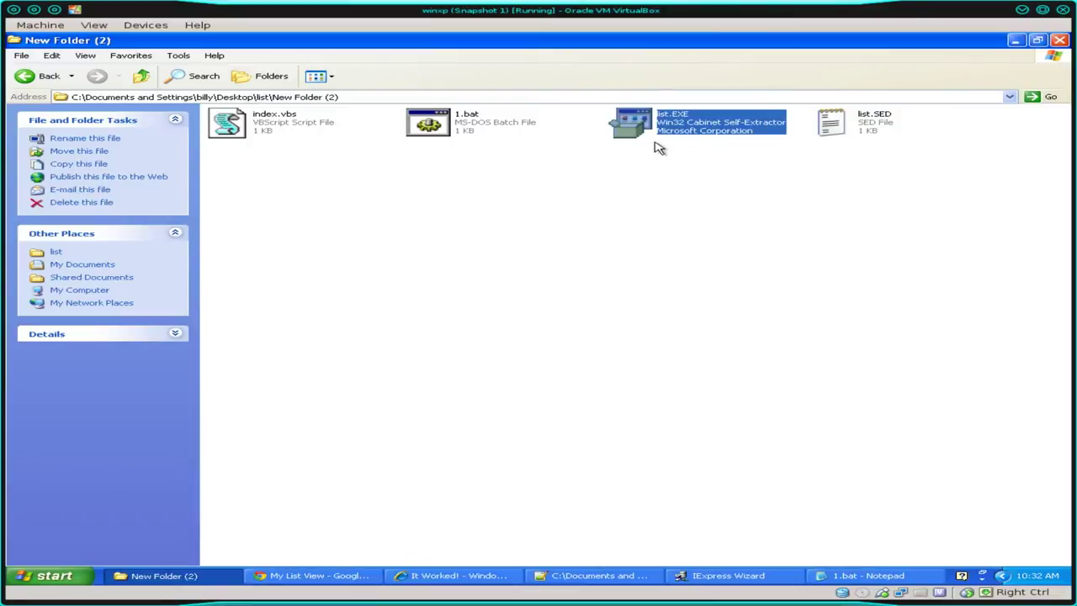
pyautogui.moveTo(644, 123)
pyautogui.doubleClick(640, 127)
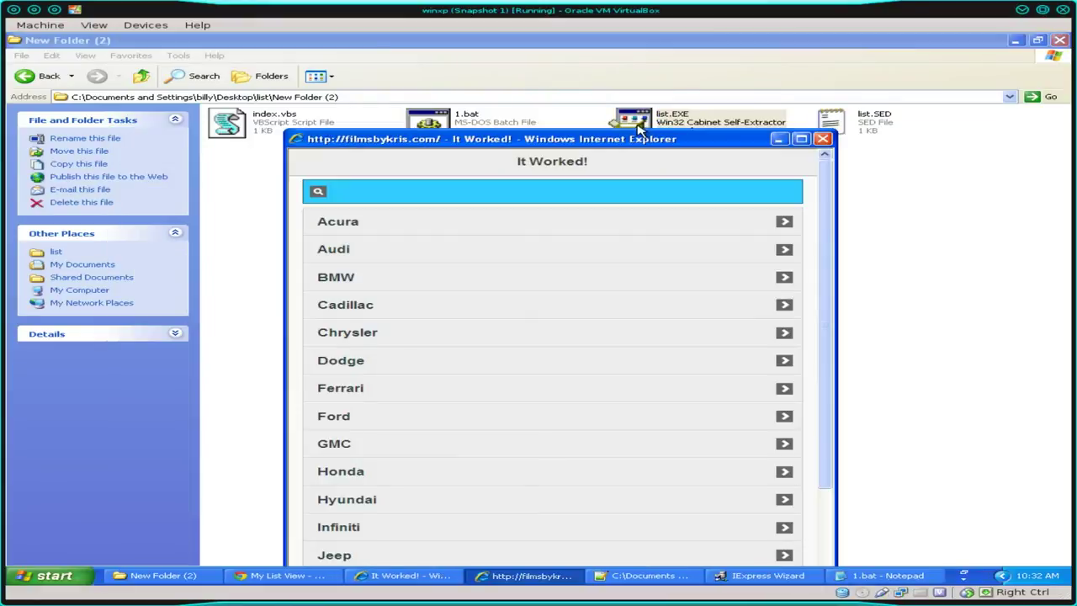
pyautogui.moveTo(636, 144); pyautogui.dragTo(617, 89)
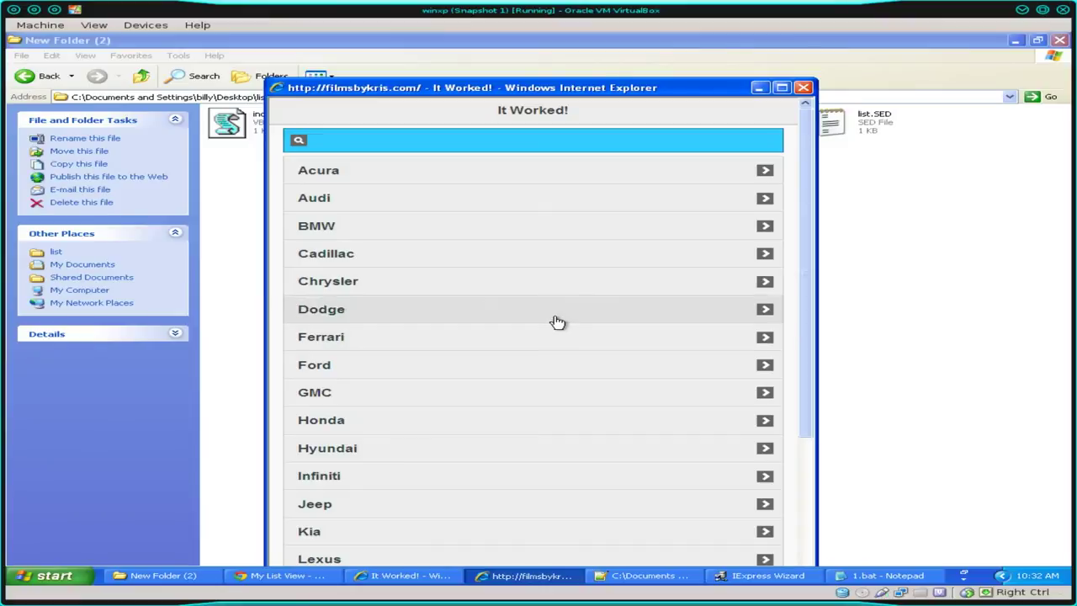
pyautogui.click(484, 138)
pyautogui.write('ch')
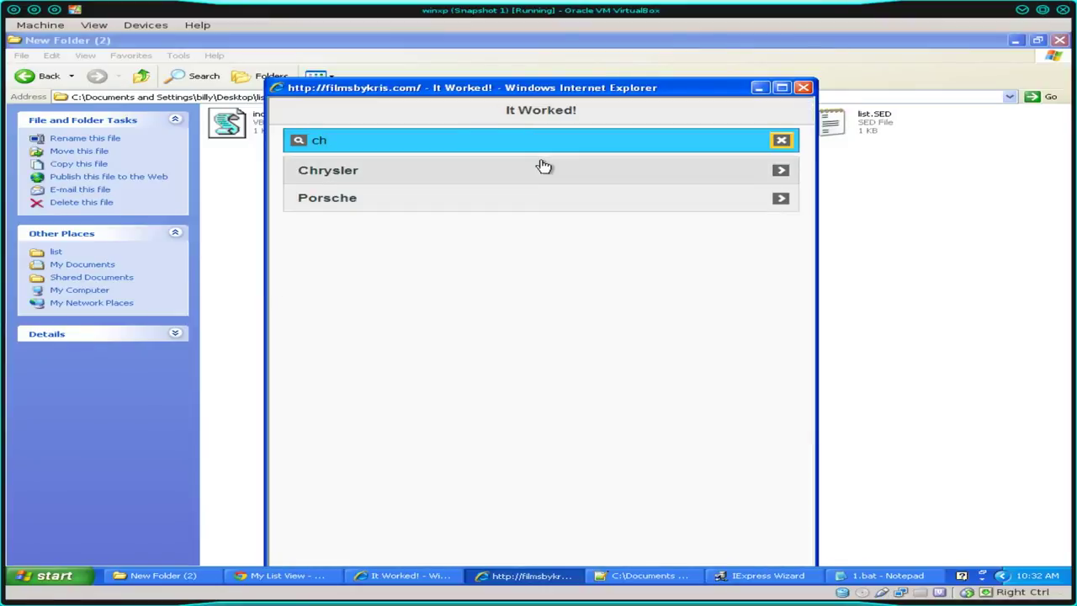
pyautogui.click(803, 86)
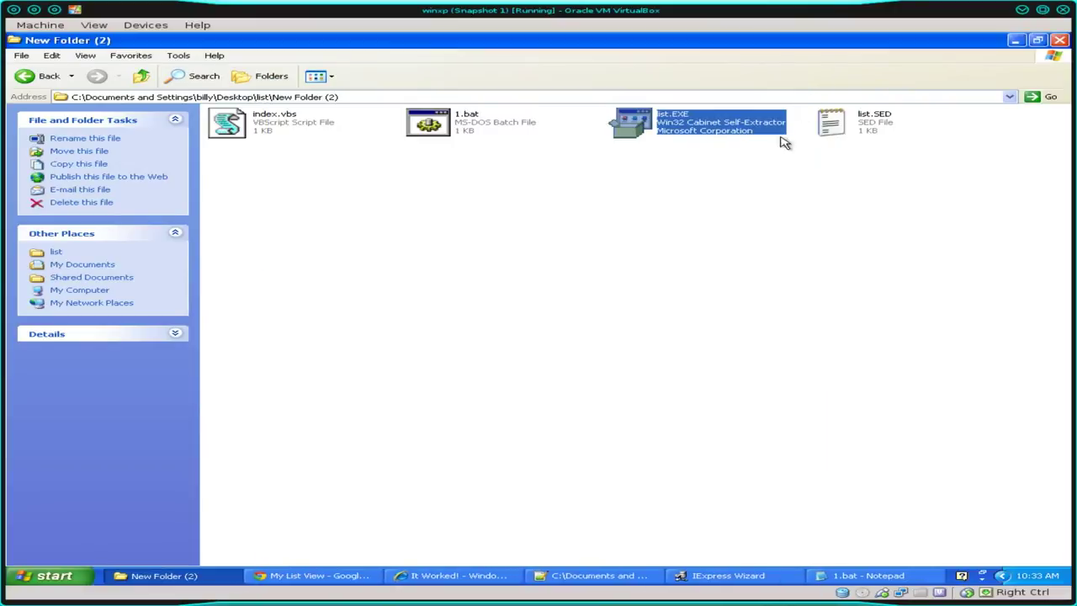
# Return to the Show window page and set the installation window to Hidden.
pyautogui.click(747, 579)
pyautogui.click(314, 351)
pyautogui.click(314, 351)
pyautogui.click(314, 351)
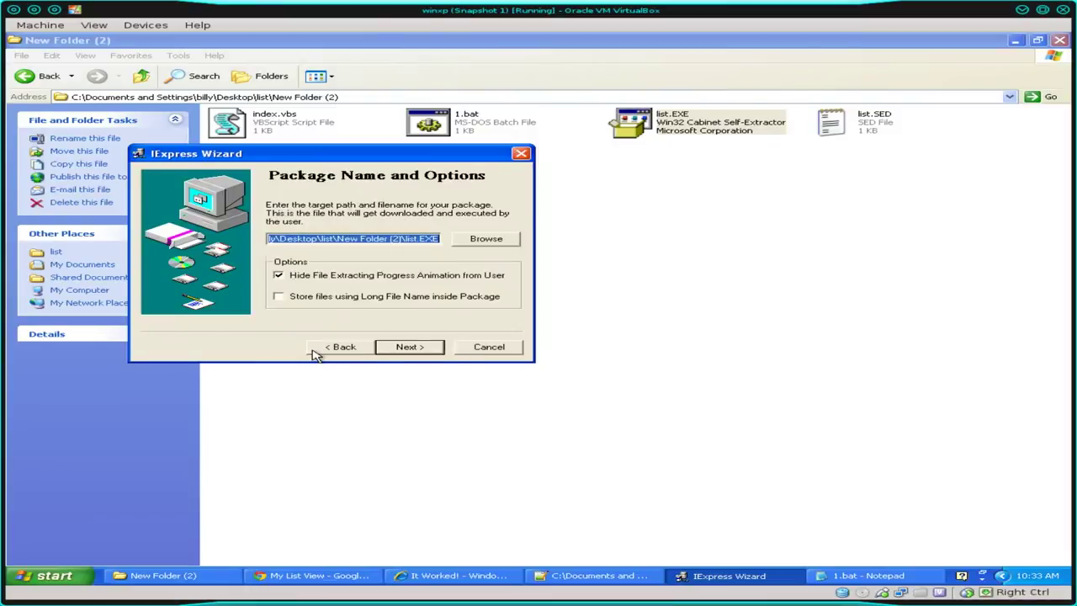
pyautogui.click(314, 351)
pyautogui.click(314, 350)
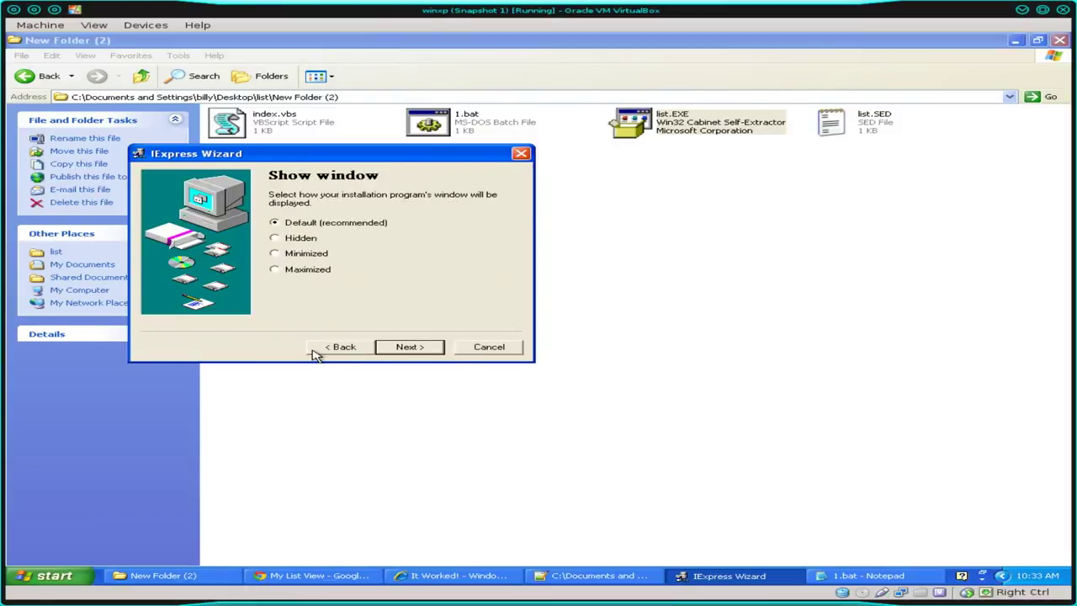
pyautogui.click(292, 239)
# Advance through the remaining pages and rebuild list.EXE with the hidden-window setting.
pyautogui.click(409, 346)
pyautogui.click(409, 346)
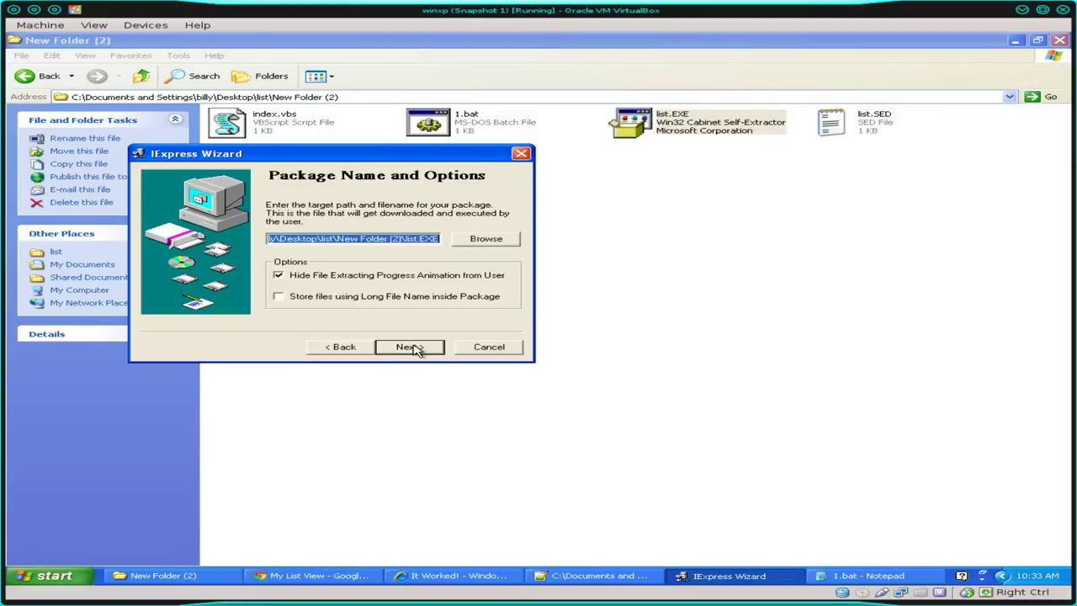
pyautogui.click(409, 347)
pyautogui.click(409, 347)
pyautogui.click(409, 347)
pyautogui.click(409, 346)
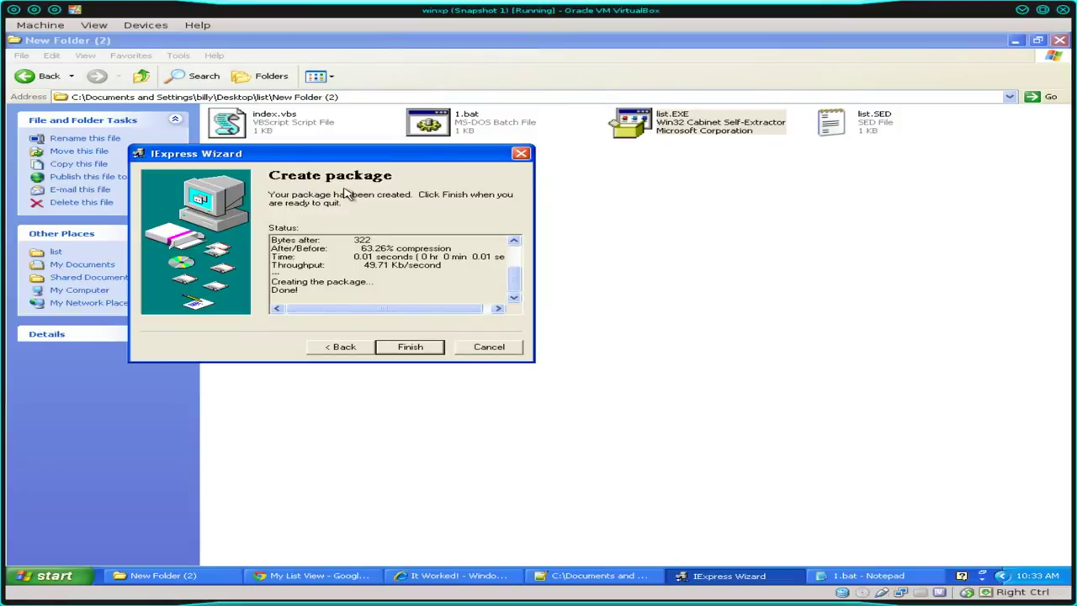
# Run the rebuilt list.EXE from New Folder (2), move the It Worked! window up, and focus its search box.
pyautogui.click(707, 168)
pyautogui.doubleClick(692, 137)
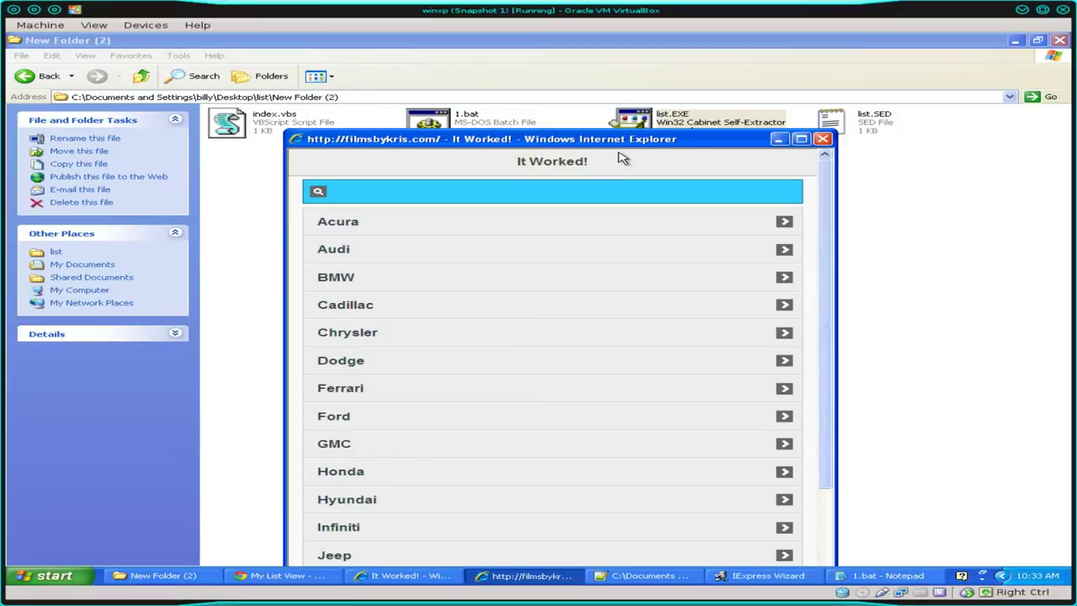
pyautogui.moveTo(575, 144); pyautogui.dragTo(572, 65)
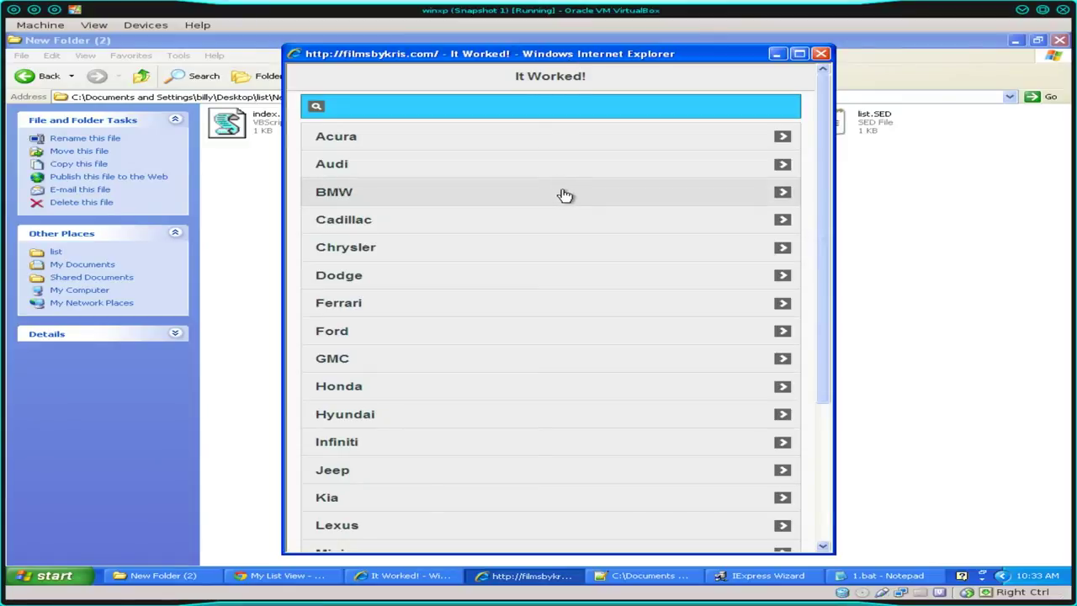
pyautogui.click(610, 113)
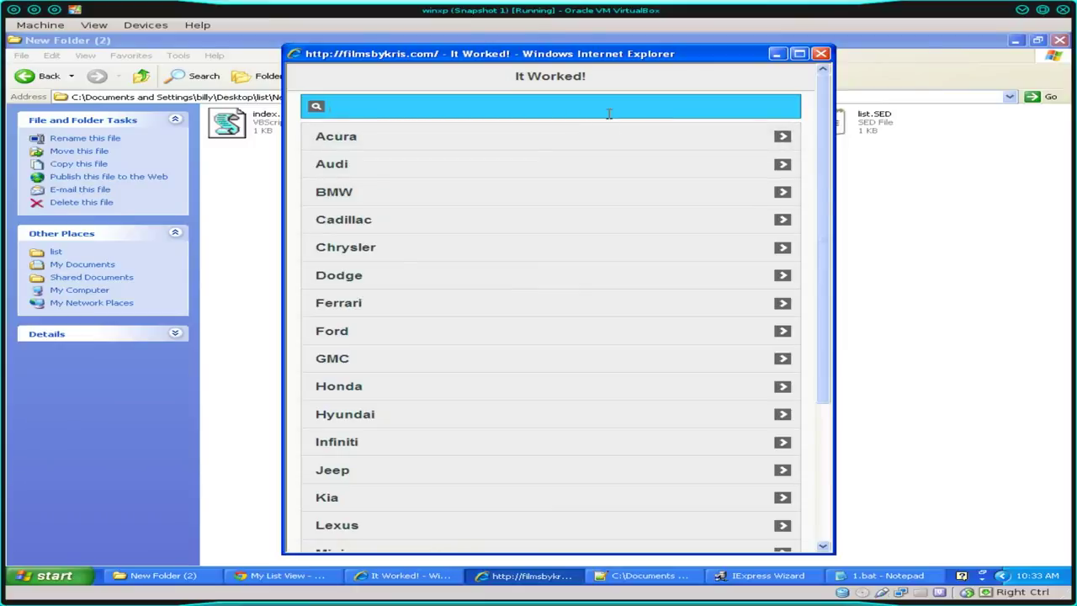